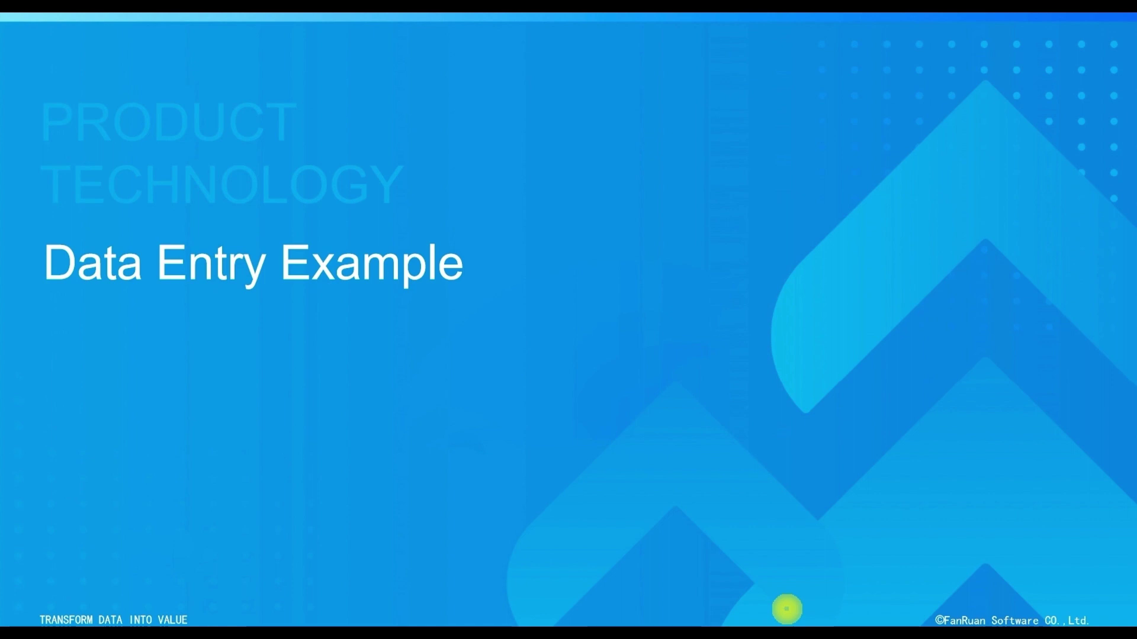
left_click(787, 609)
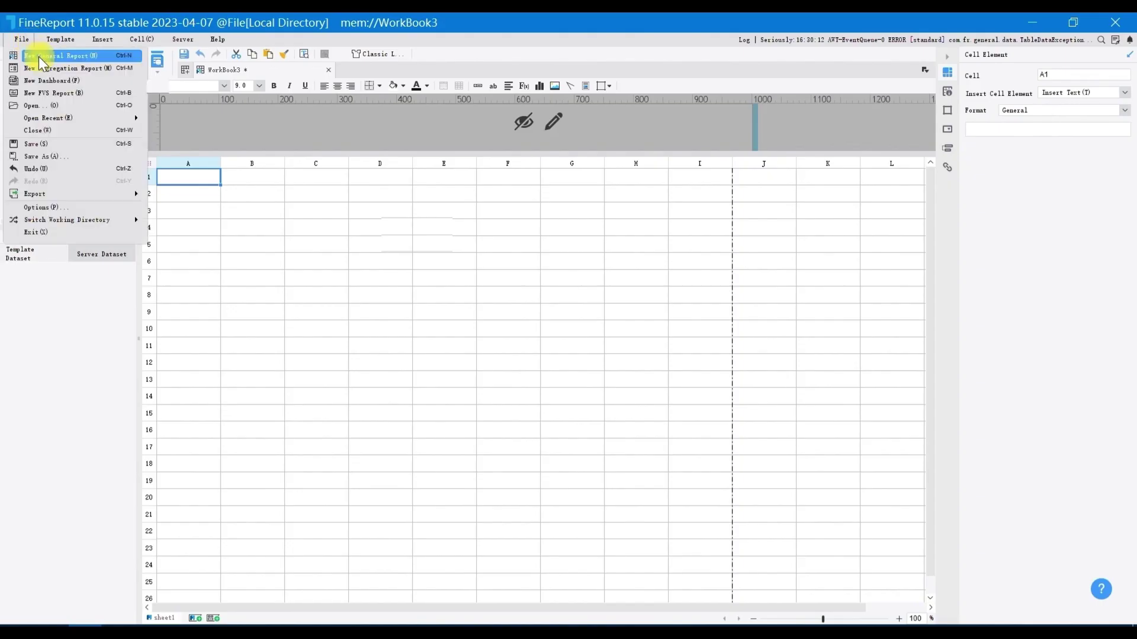
Create a general report and add database query ds1 with SELECT * FROM SProduct ORDER BY ProductID limit 5
left_click(39, 56)
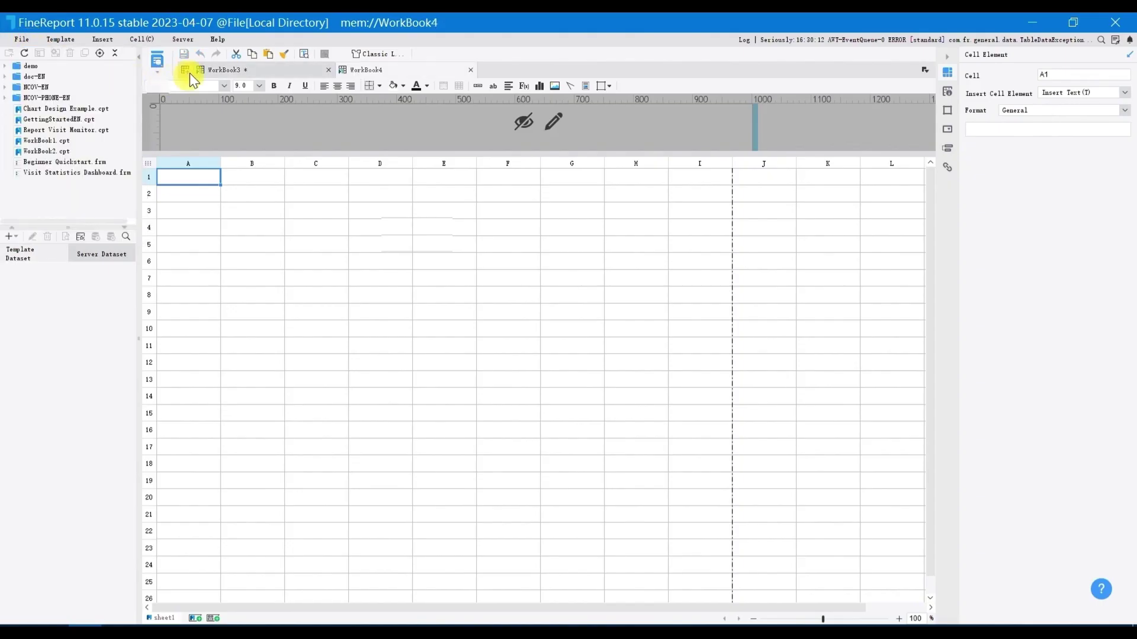
left_click(10, 236)
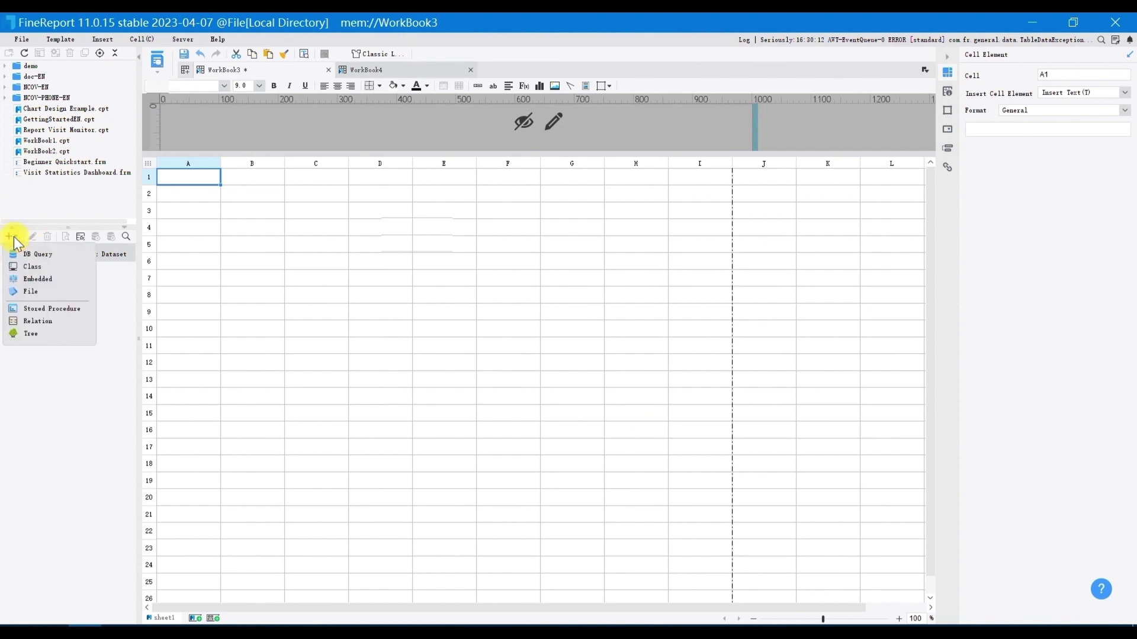
left_click(51, 256)
left_click(494, 215)
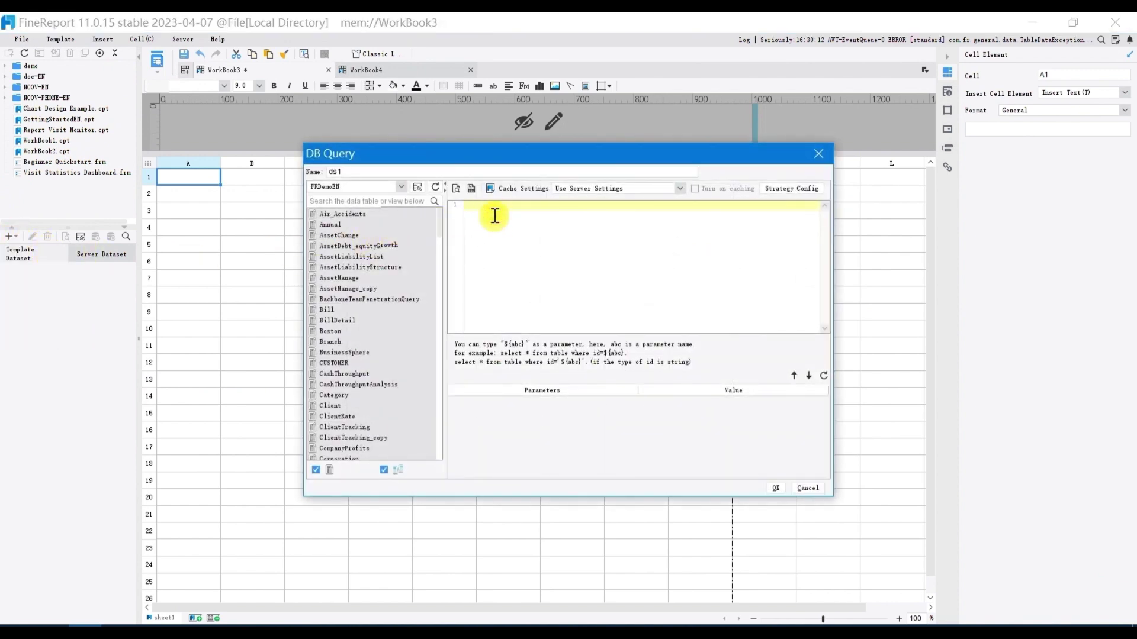
type("SELECT * FROM SProduct ORDER BY ProductID limit 5")
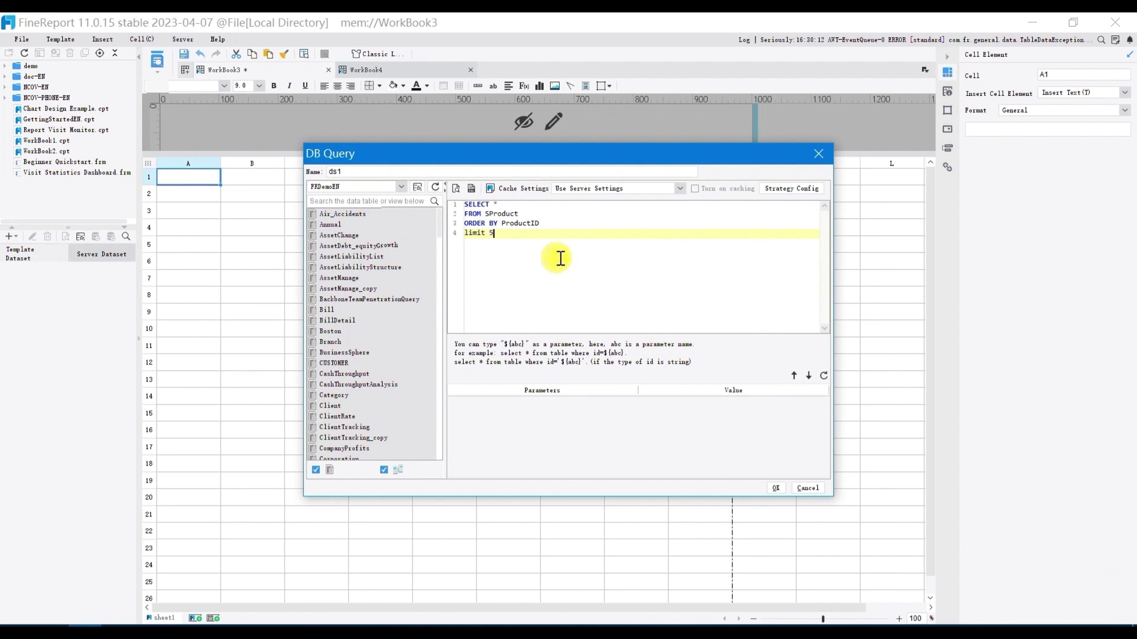
left_click(776, 488)
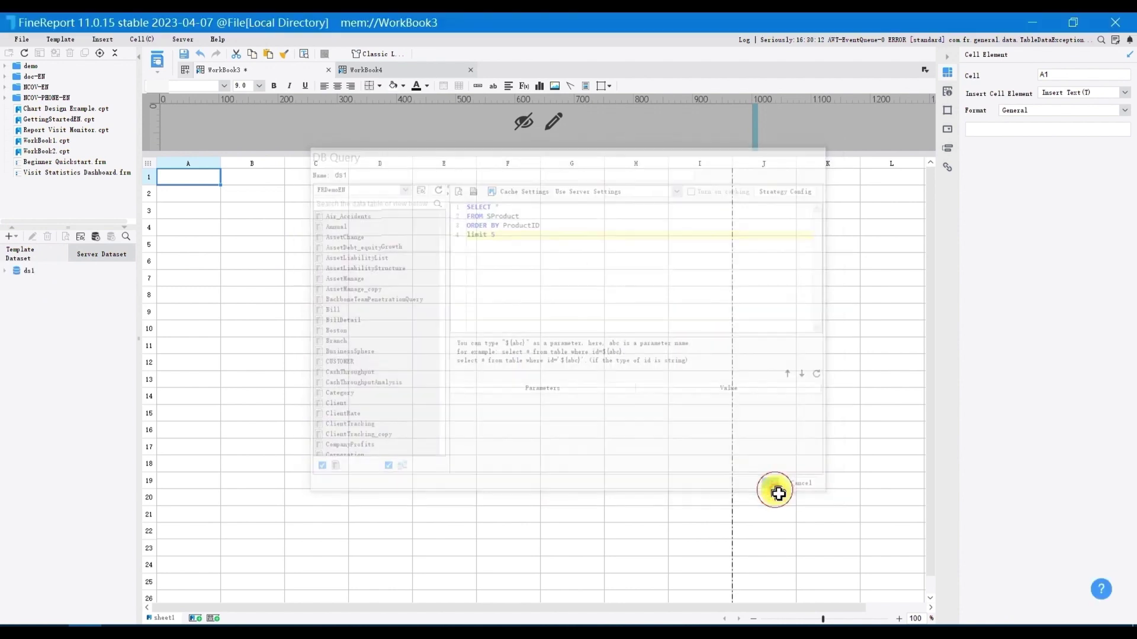
Expand dataset ds1 and enter the column headings from Product ID to Reorder quantity across A1:I1
left_click(7, 273)
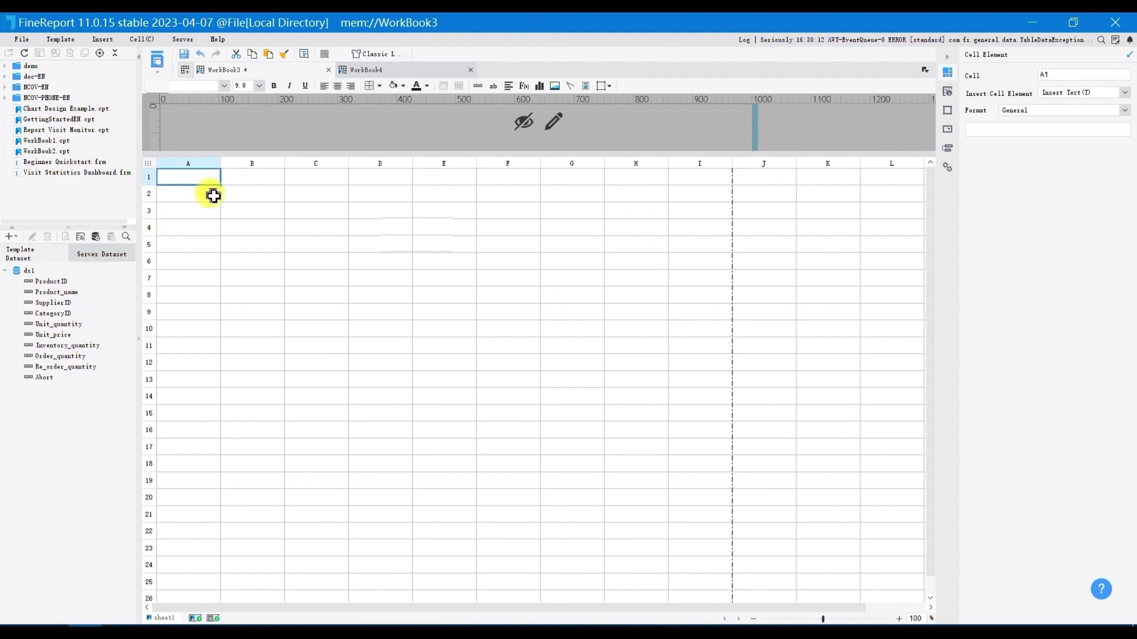
double_click(197, 177)
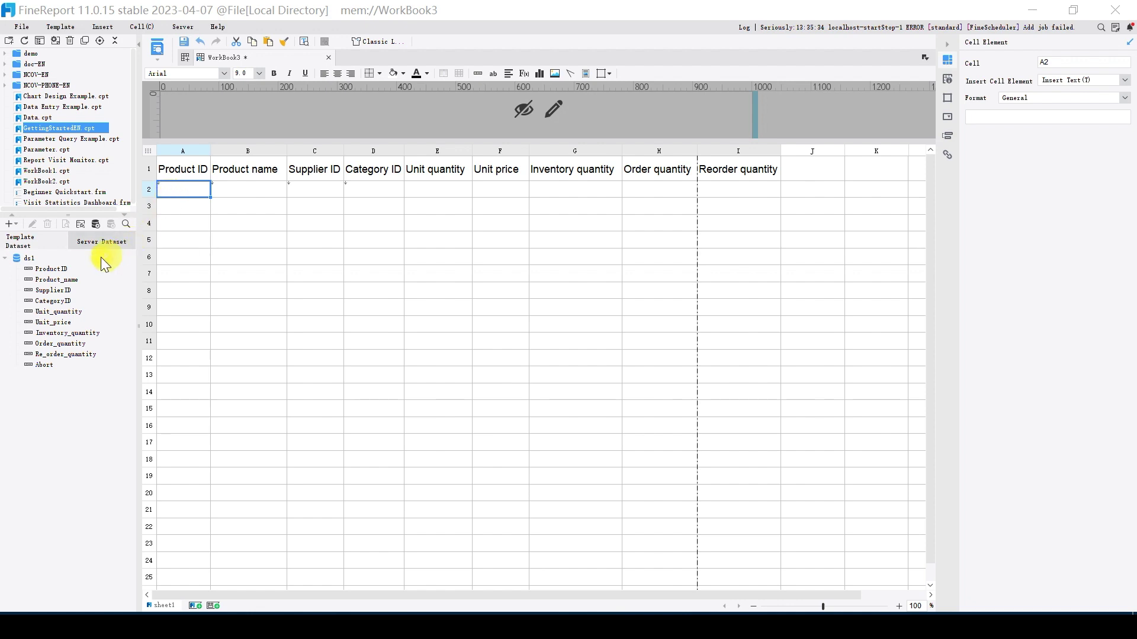
Insert the ds1 columns from ProductID through Re_order_quantity beneath their matching headings in A2:I2
left_click_drag(51, 269, 186, 194)
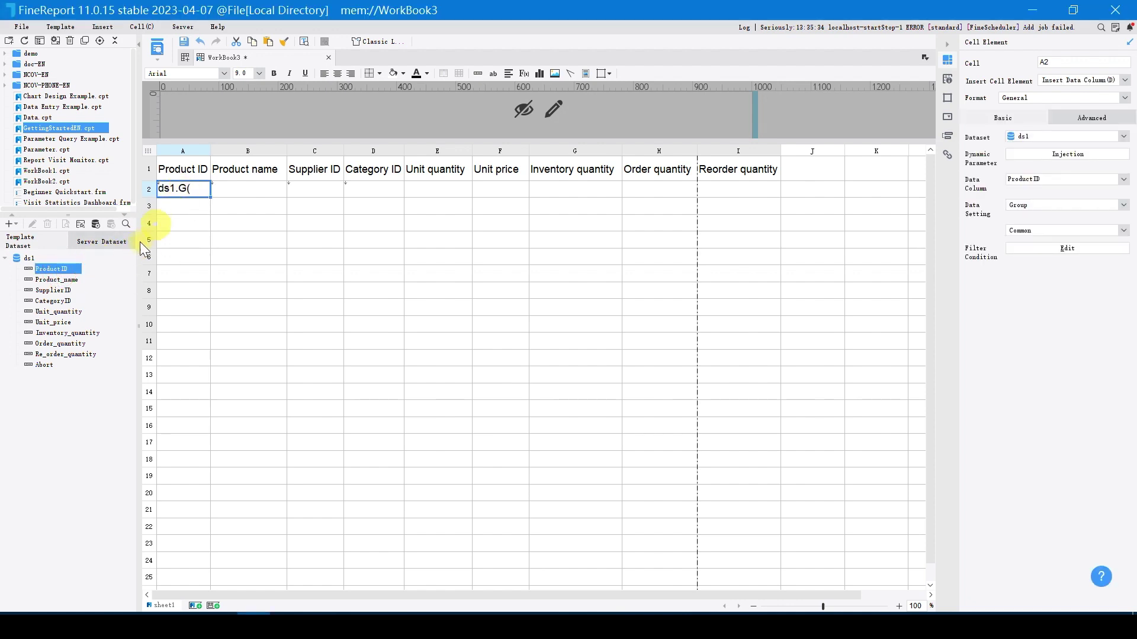
left_click_drag(54, 280, 240, 196)
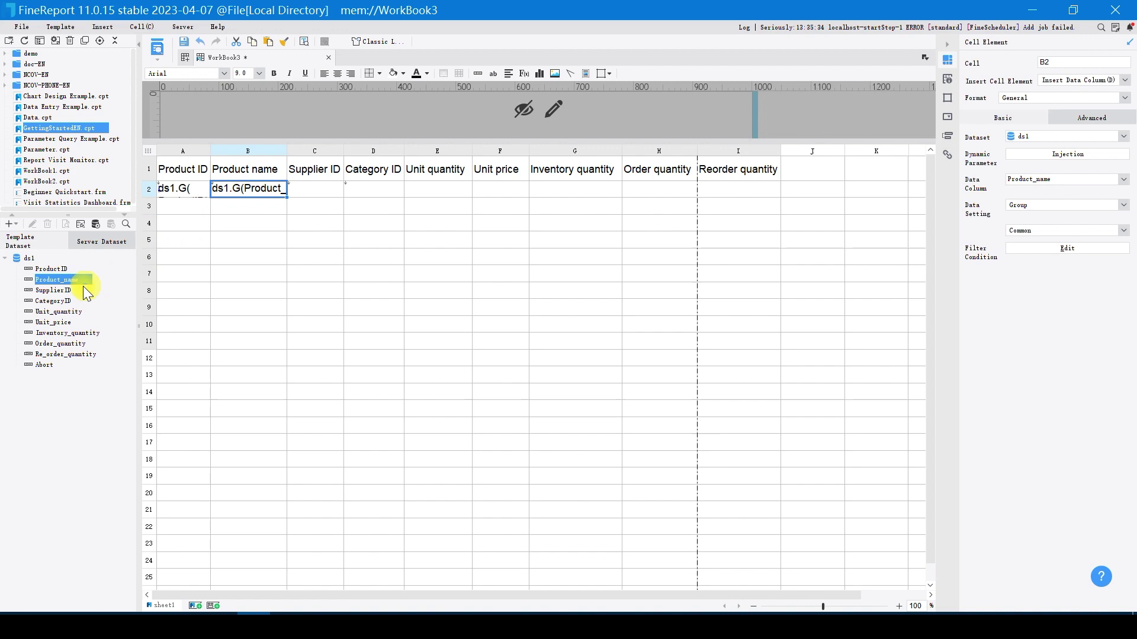
left_click_drag(53, 290, 304, 189)
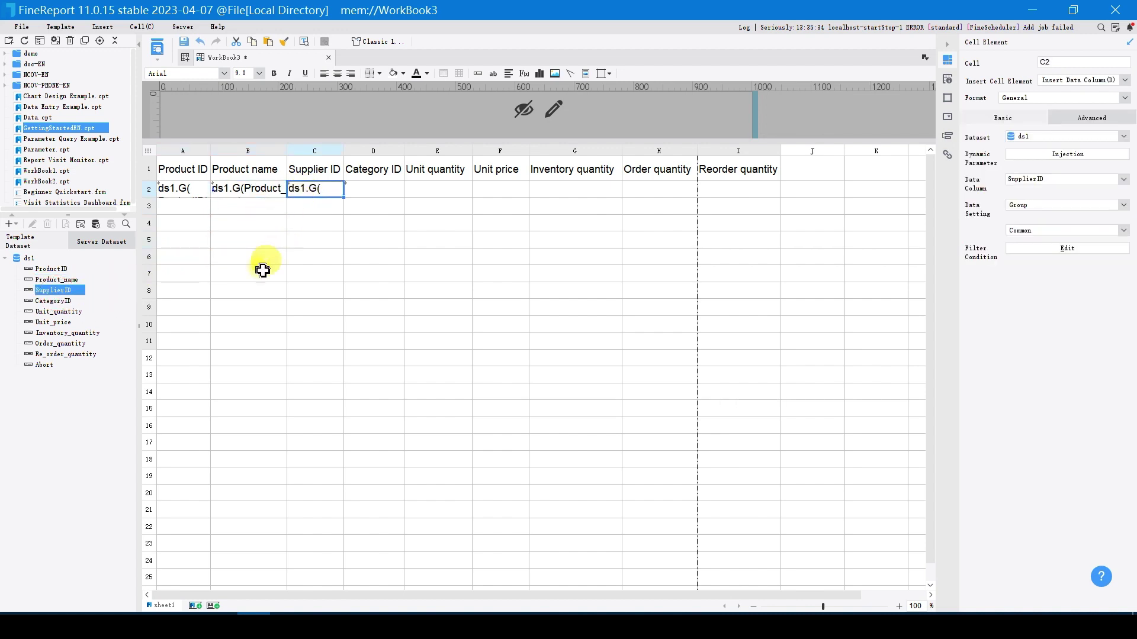
left_click(55, 302)
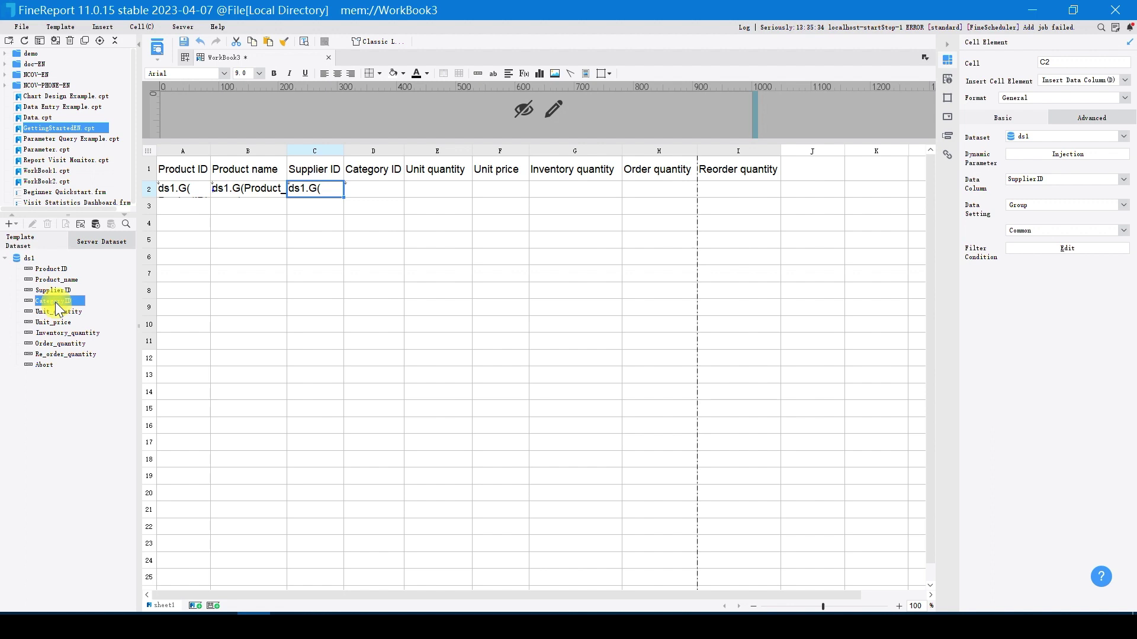
left_click_drag(57, 303, 358, 191)
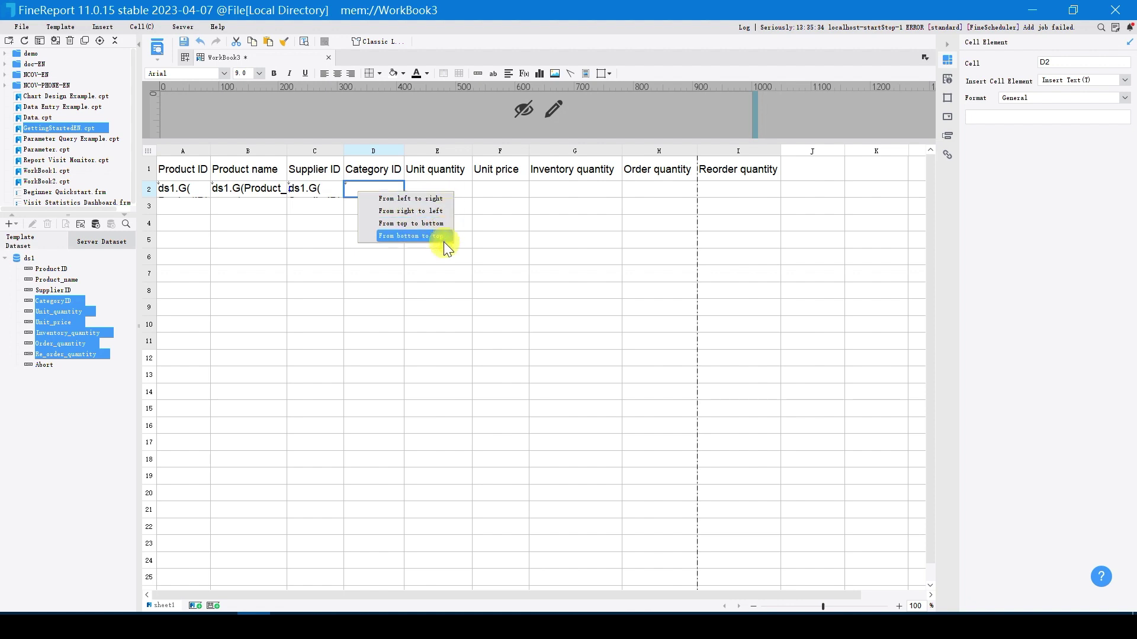
left_click(446, 208)
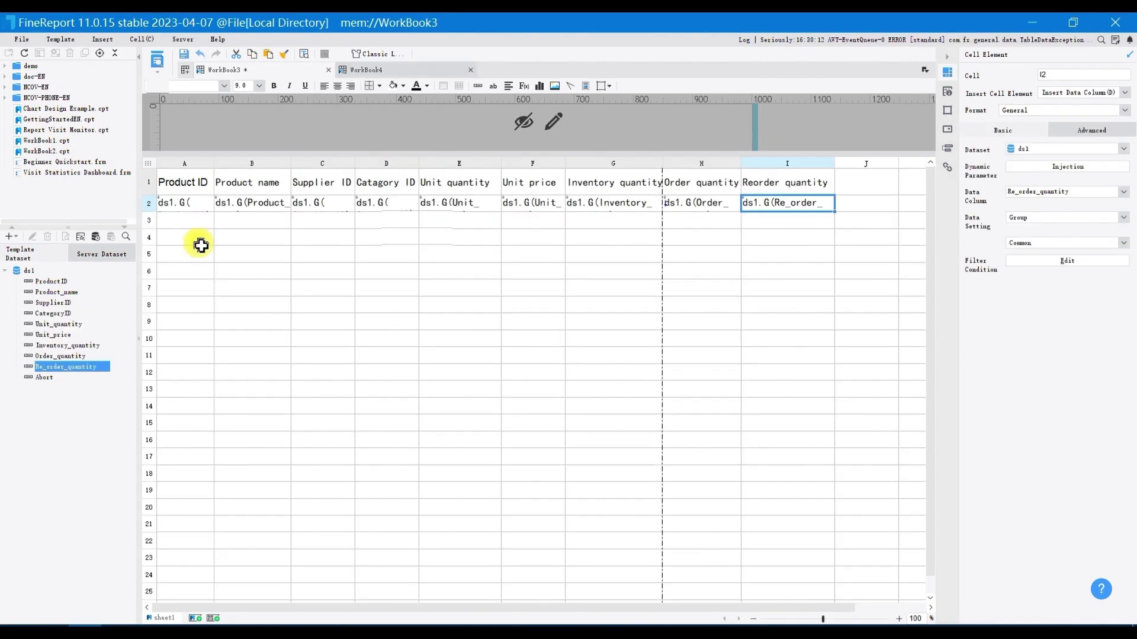
Set the template theme to Compatible Theme
left_click(384, 53)
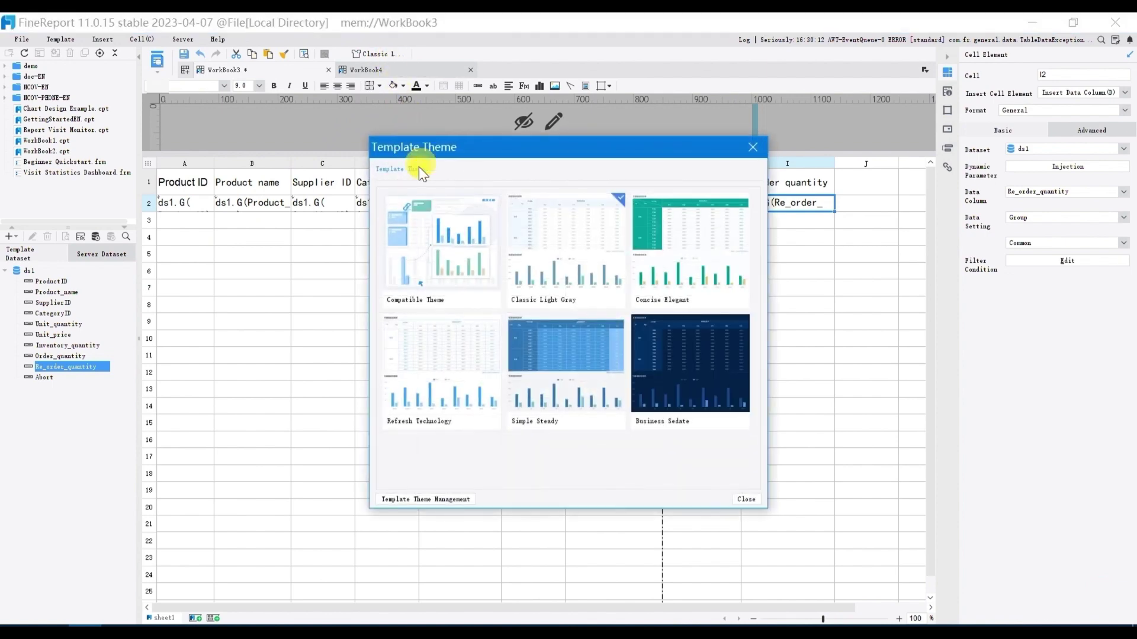
left_click(421, 240)
left_click(746, 500)
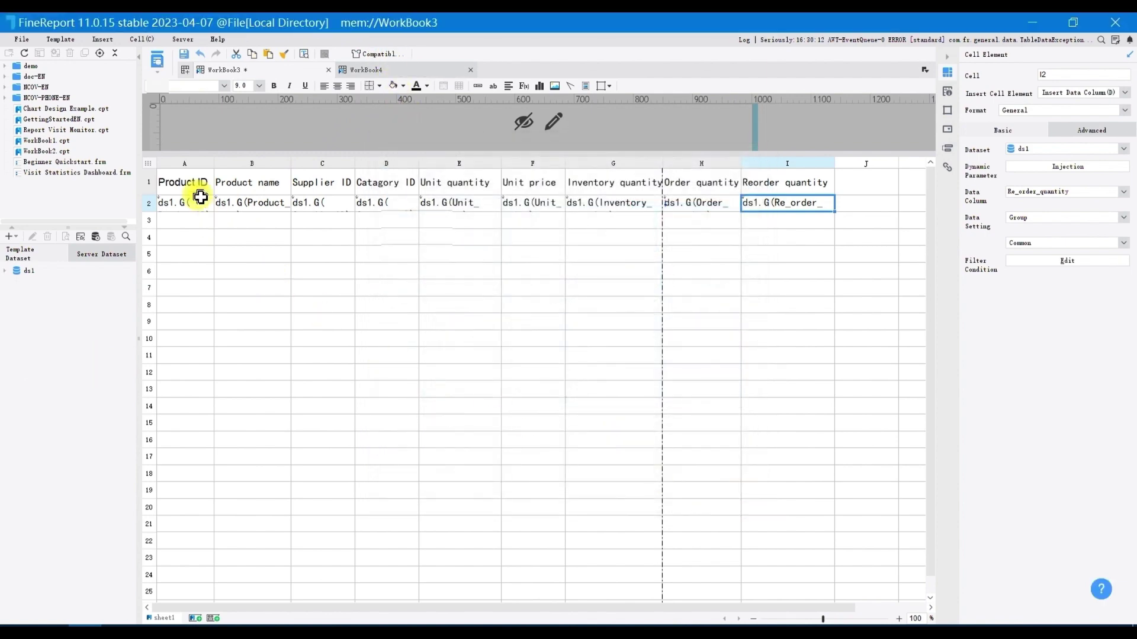
Apply the Small title theme style to the heading cells A1:I1
left_click(188, 187)
left_click_drag(187, 187, 789, 183)
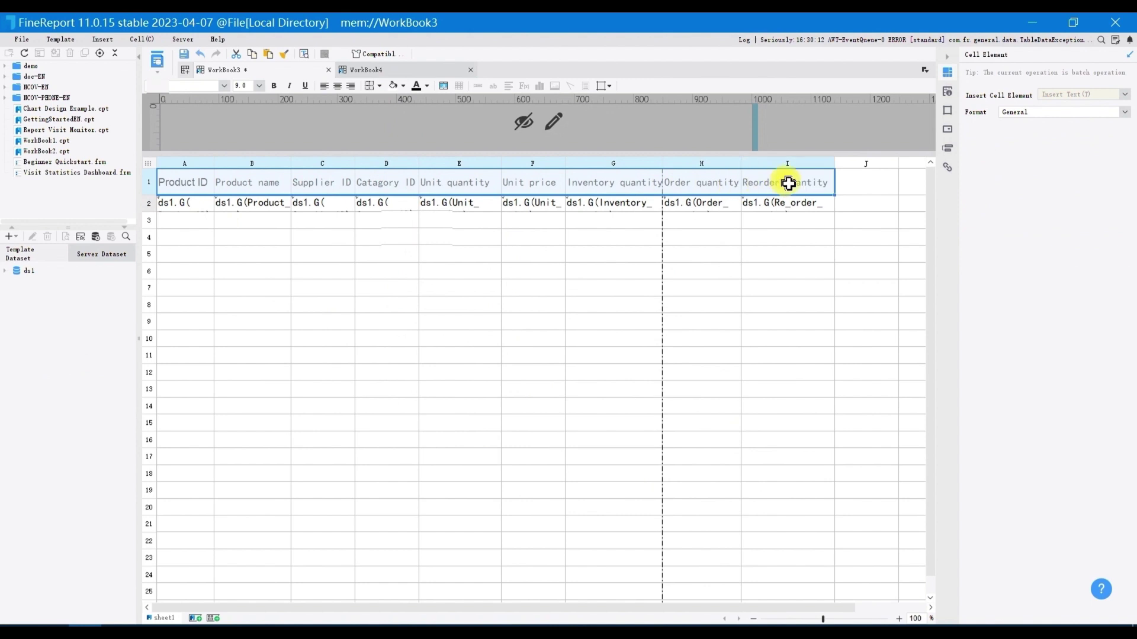
left_click(947, 91)
left_click(1041, 90)
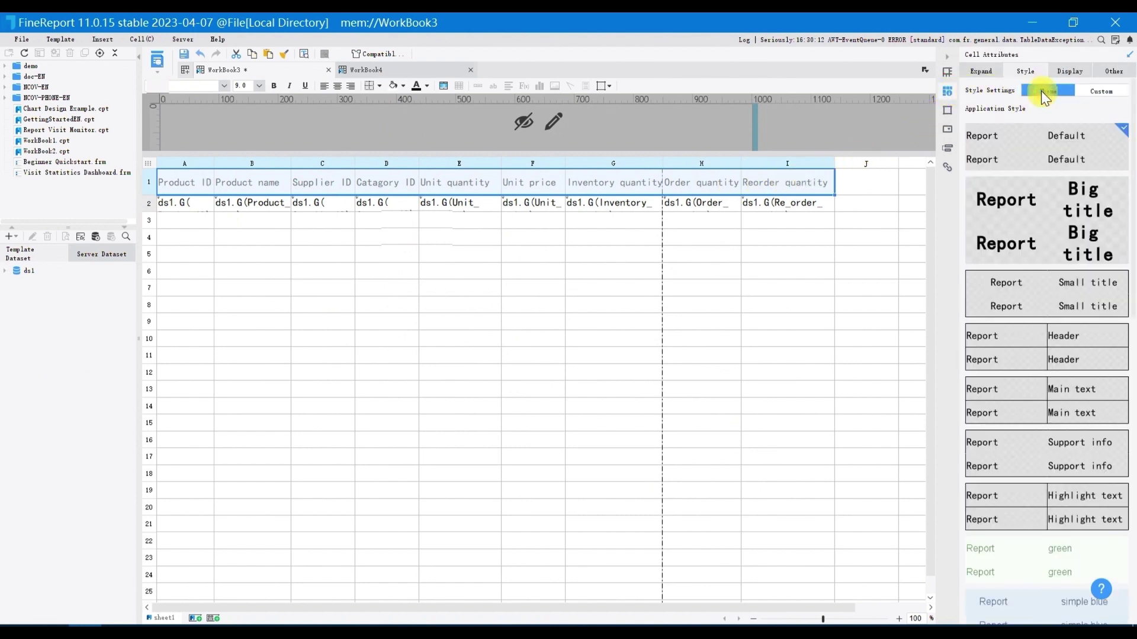
left_click(1025, 300)
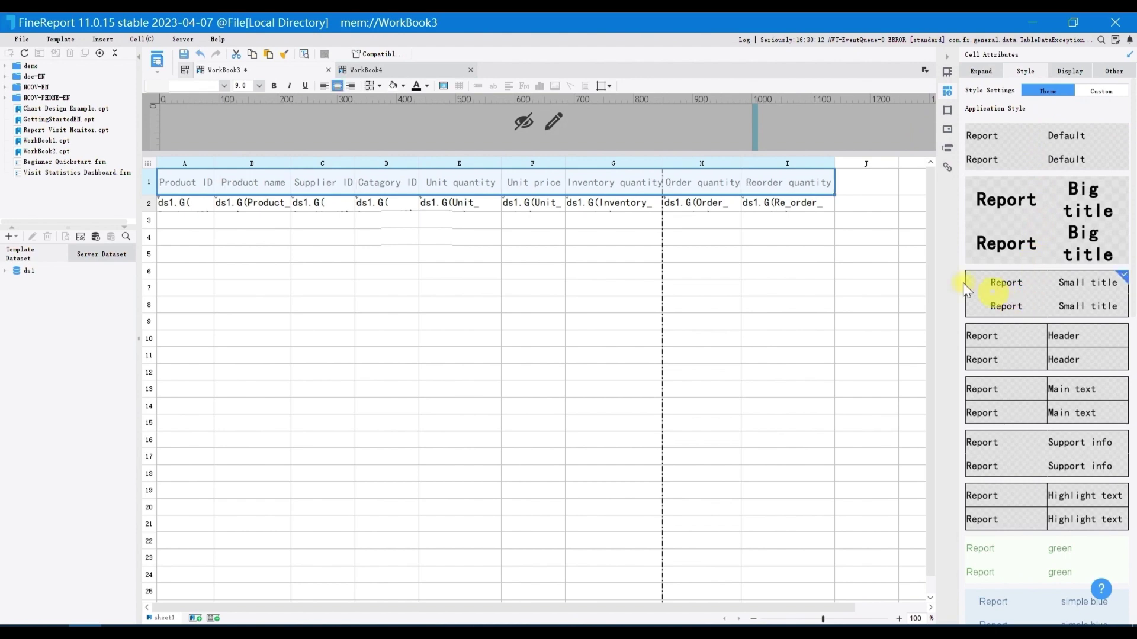
Add light blue external and inside borders to cells A1:I2
left_click_drag(194, 185, 783, 206)
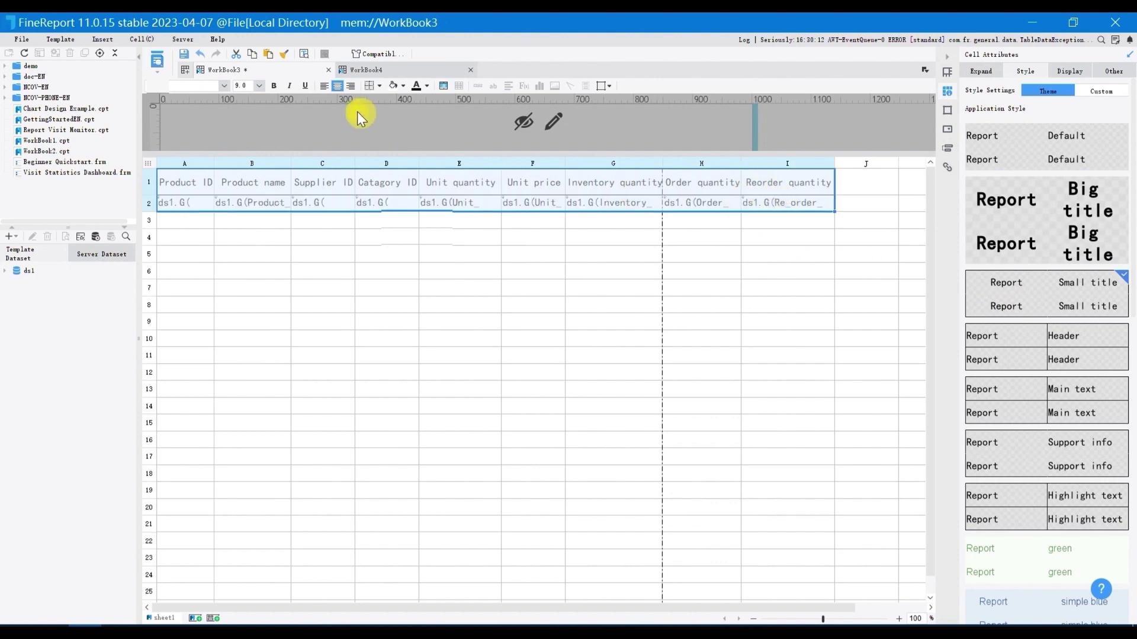
left_click(380, 87)
left_click(392, 142)
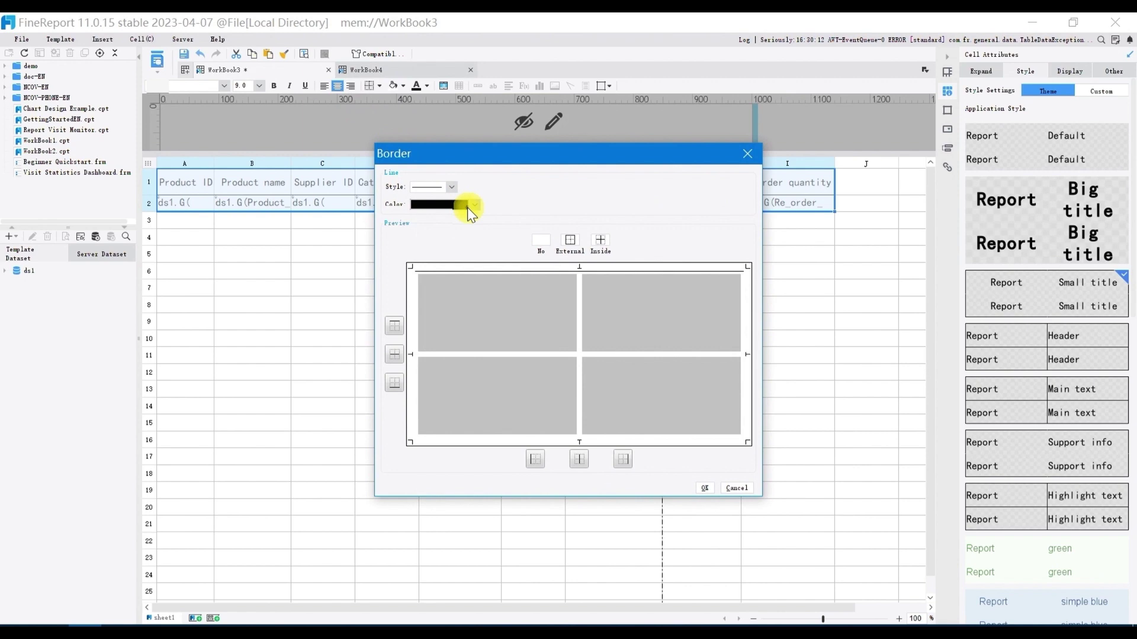
left_click(474, 204)
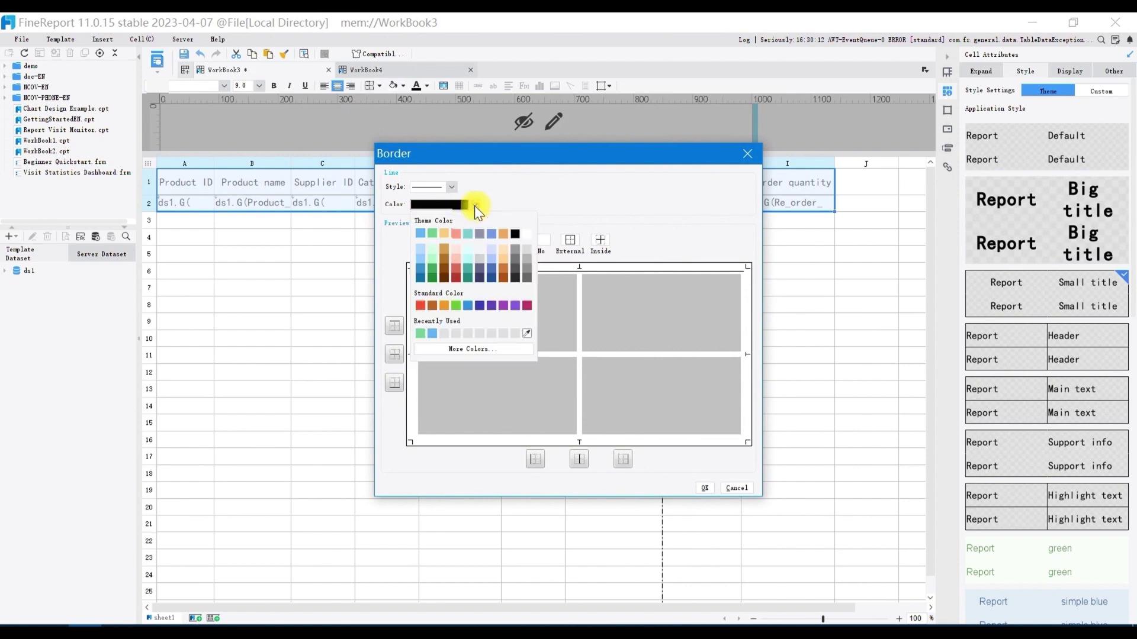
left_click(436, 232)
left_click(568, 239)
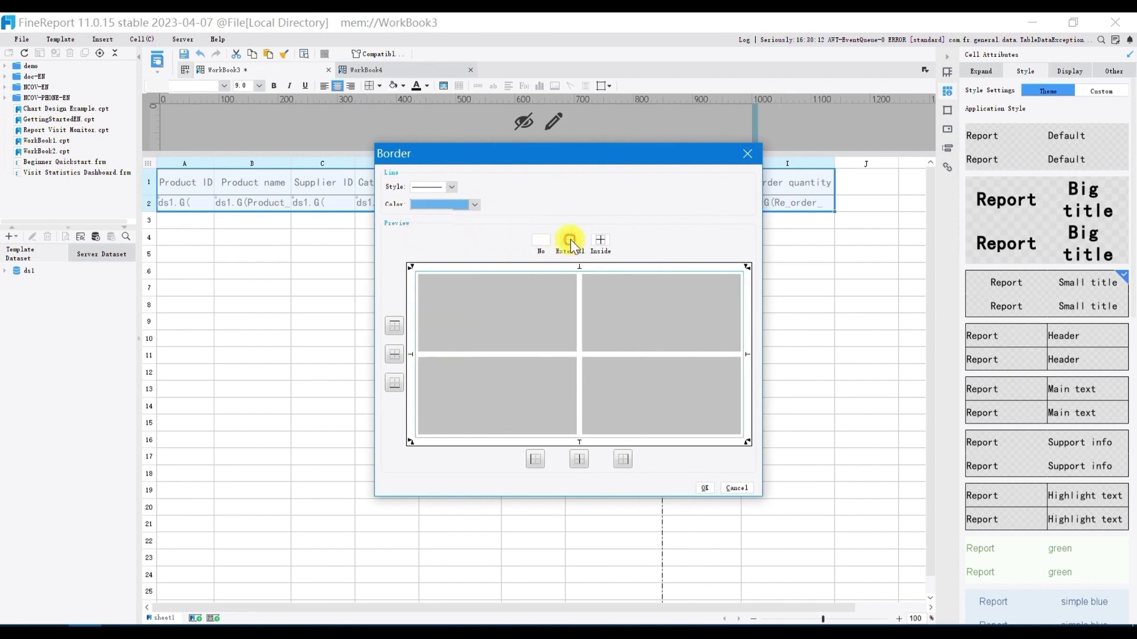
left_click(600, 238)
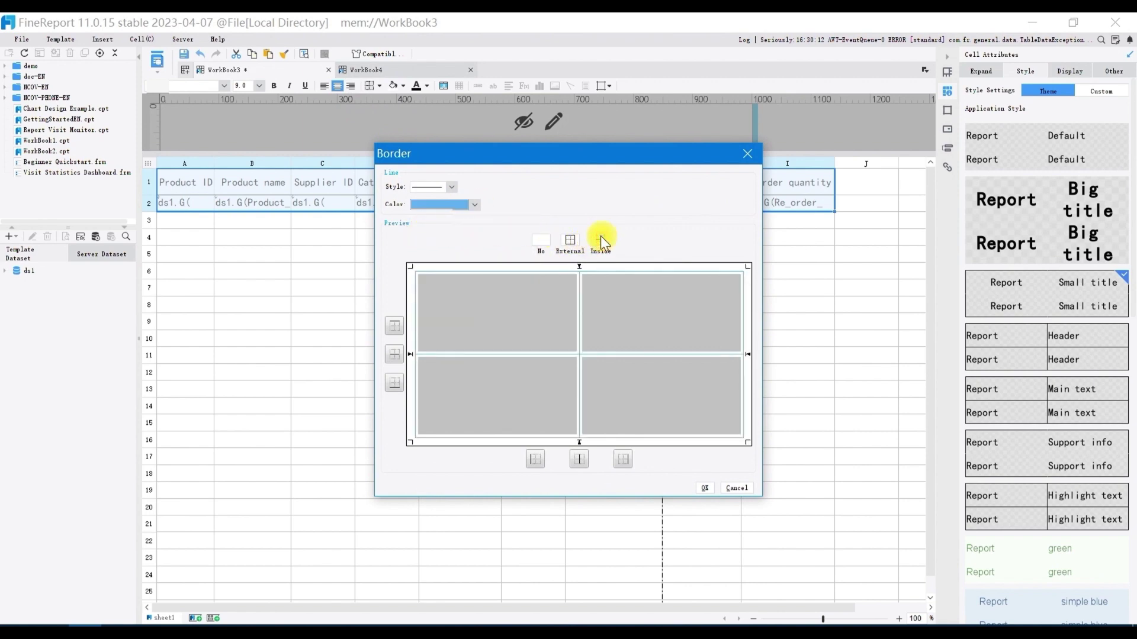
left_click(703, 487)
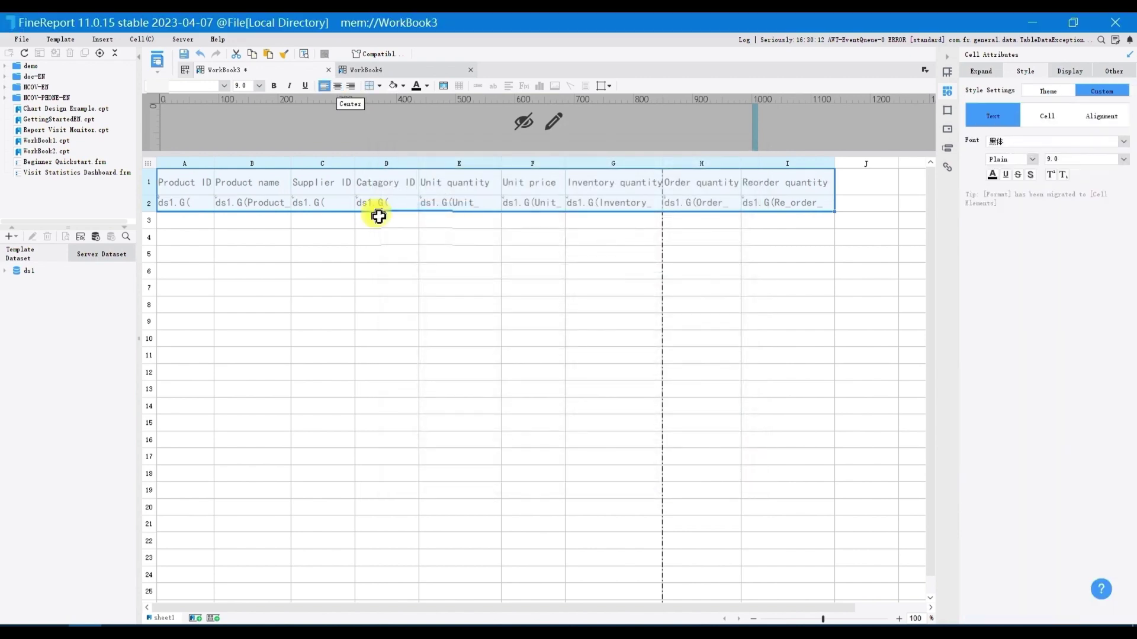
Center the contents of cells A1:I2
left_click(324, 86)
left_click(338, 87)
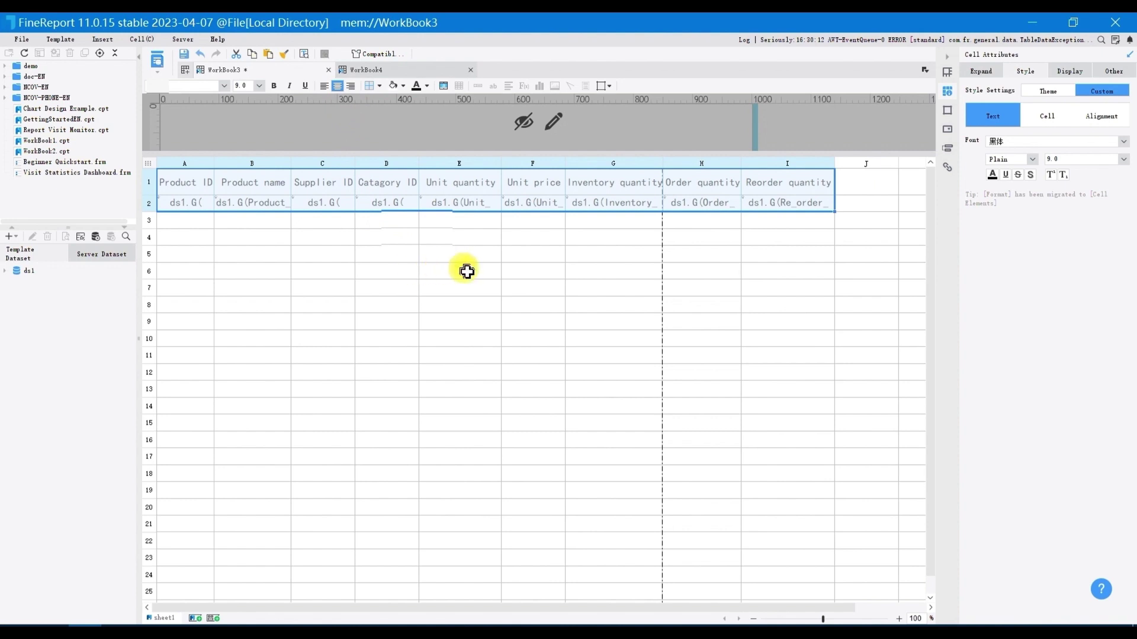
left_click(264, 245)
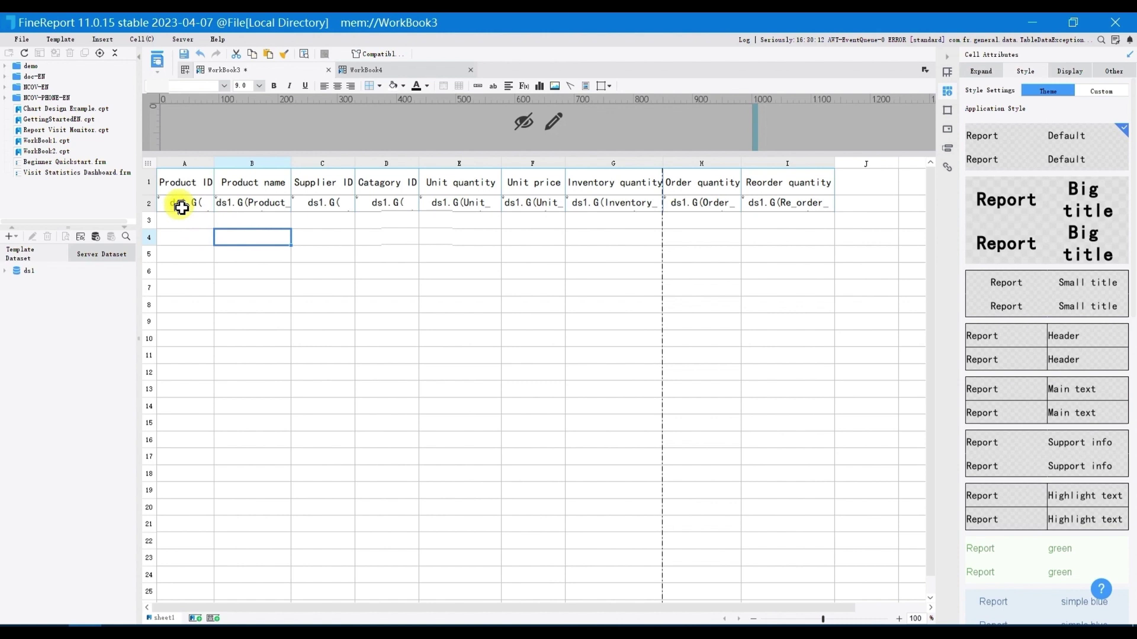
Assign a Text Field widget to the data cells A2:I2
left_click_drag(175, 203, 789, 205)
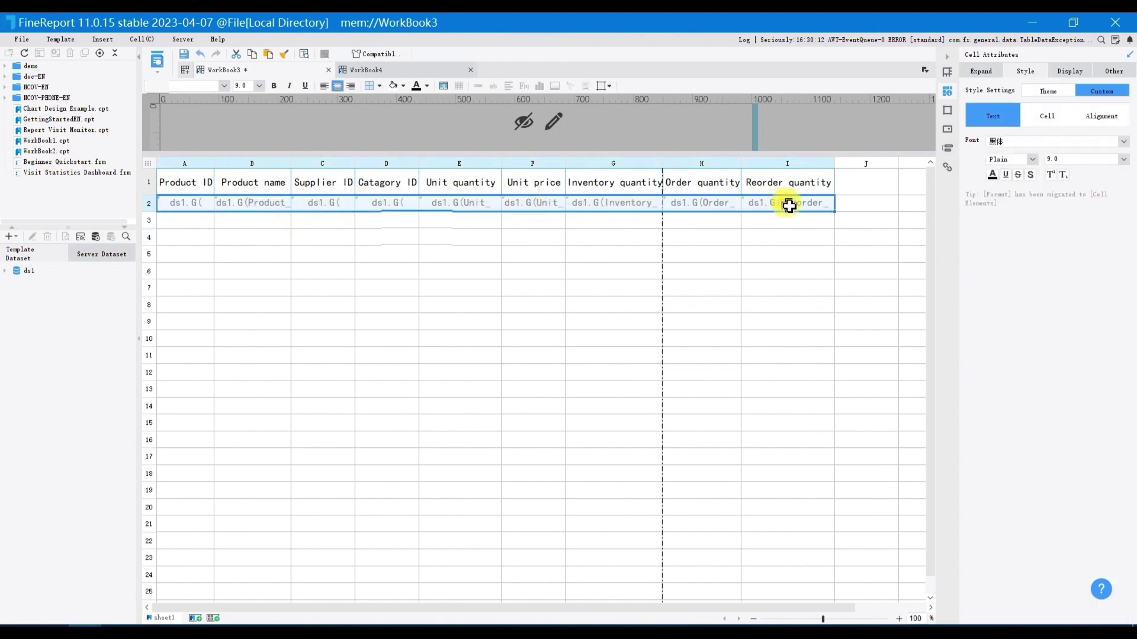
left_click(947, 130)
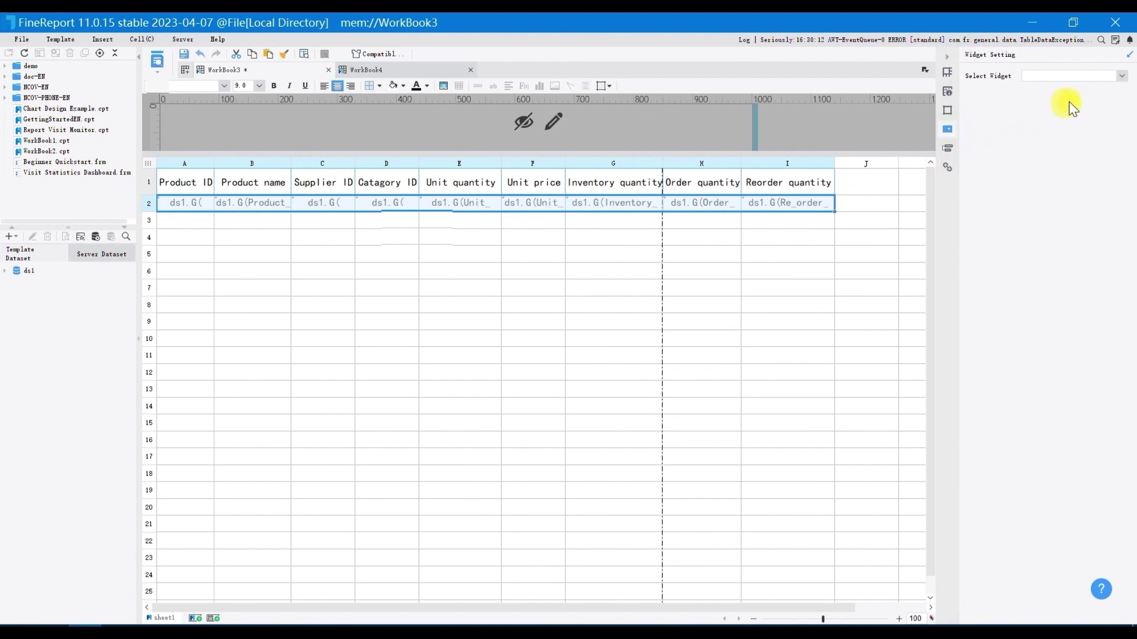
left_click(1113, 81)
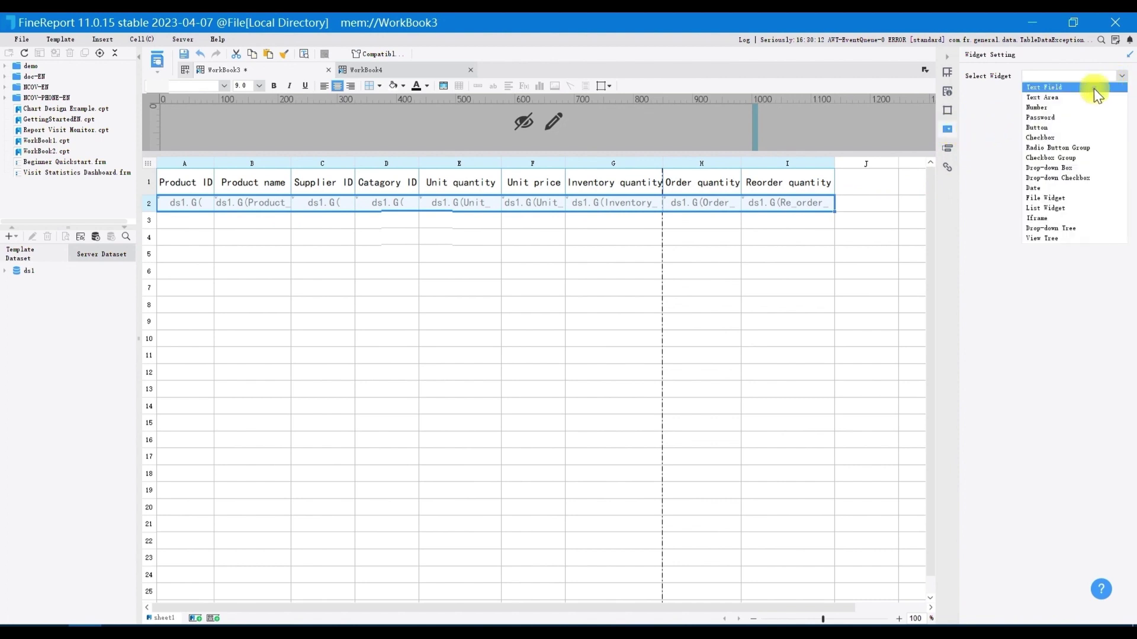
left_click(1096, 88)
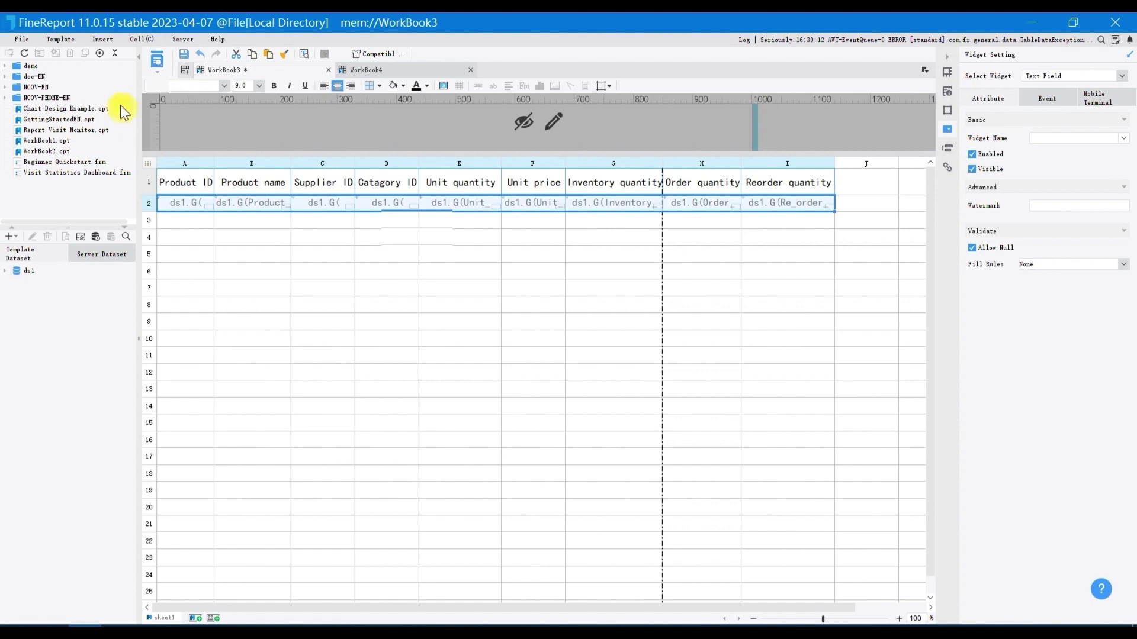
Add a built-in SQL submission in the template's data entry attributes
left_click(69, 38)
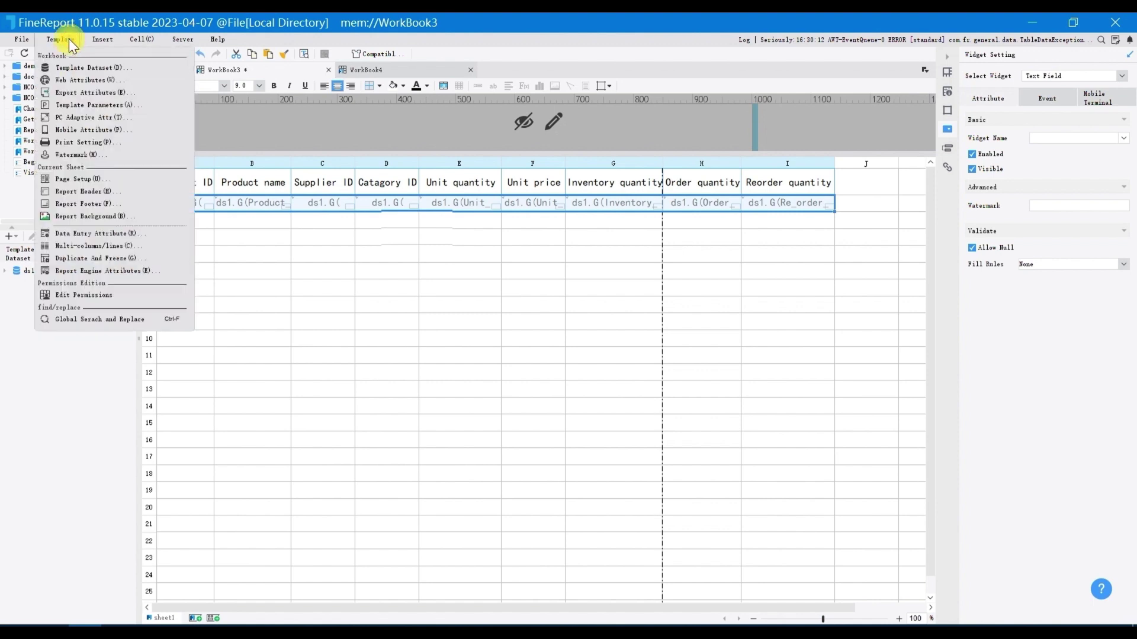
left_click(151, 235)
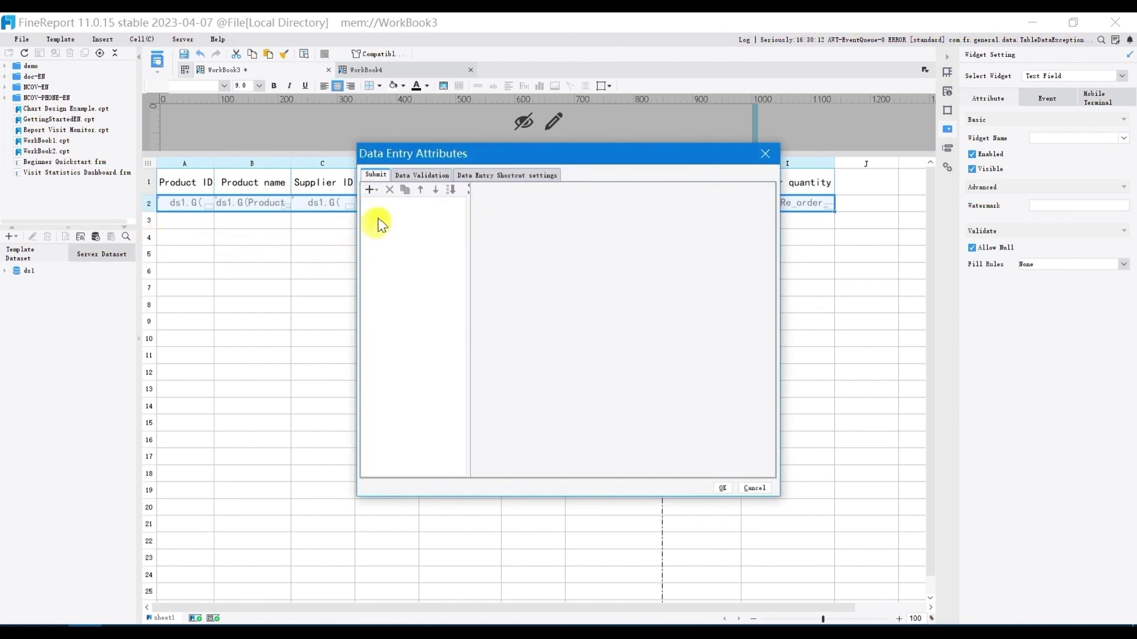
left_click(370, 189)
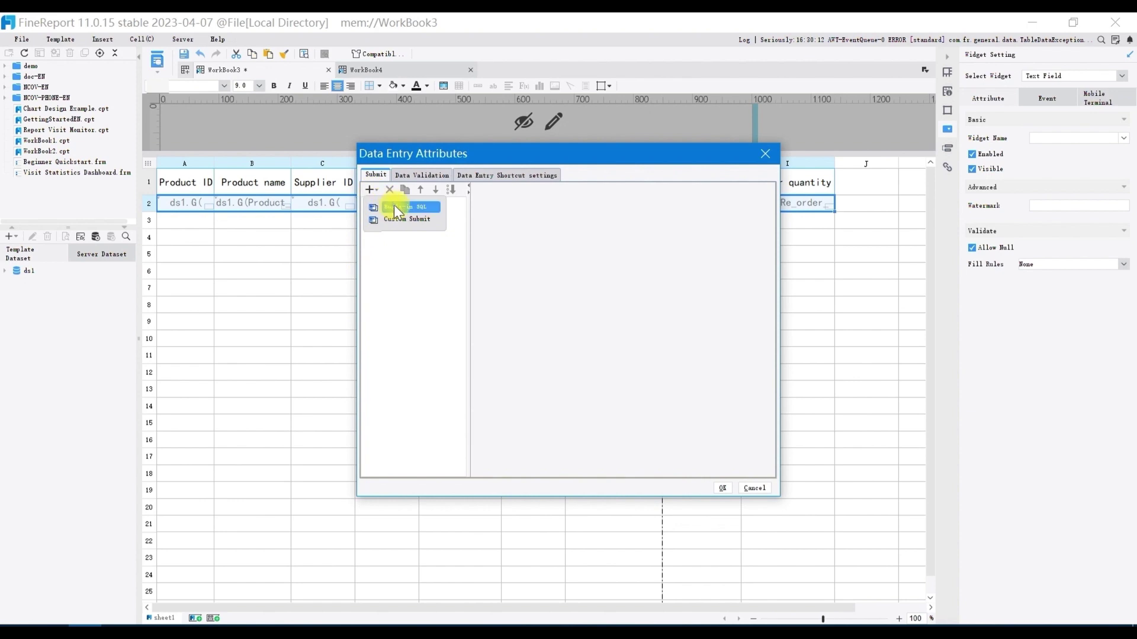
left_click(393, 205)
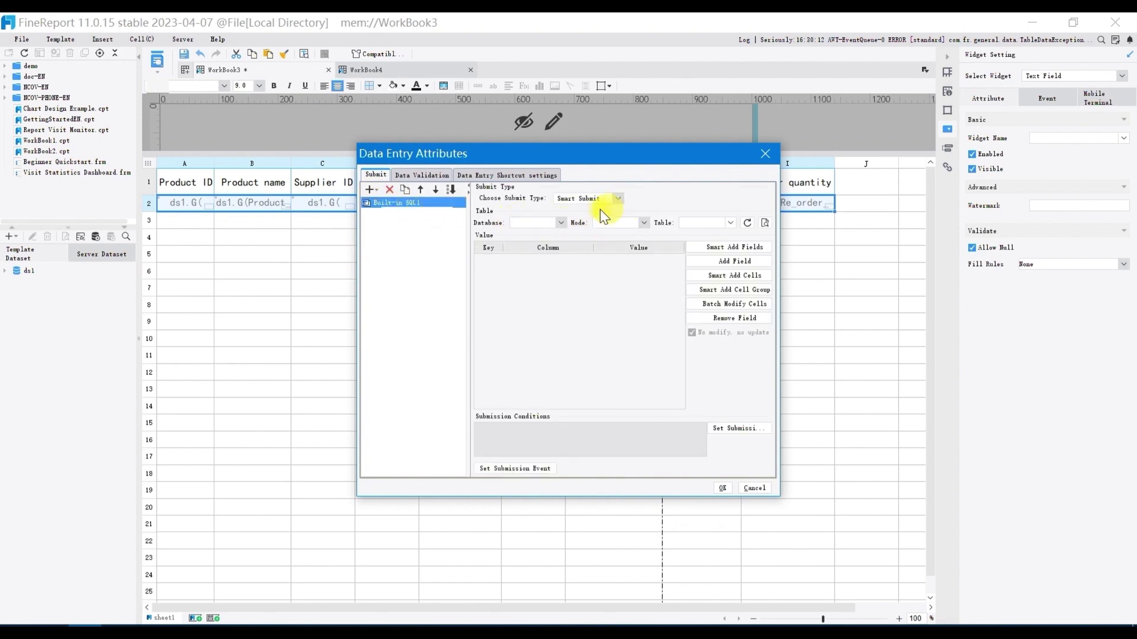
Set the submission's database to FRDemoEN and its table to SProduct
left_click(562, 221)
left_click(555, 230)
left_click(730, 223)
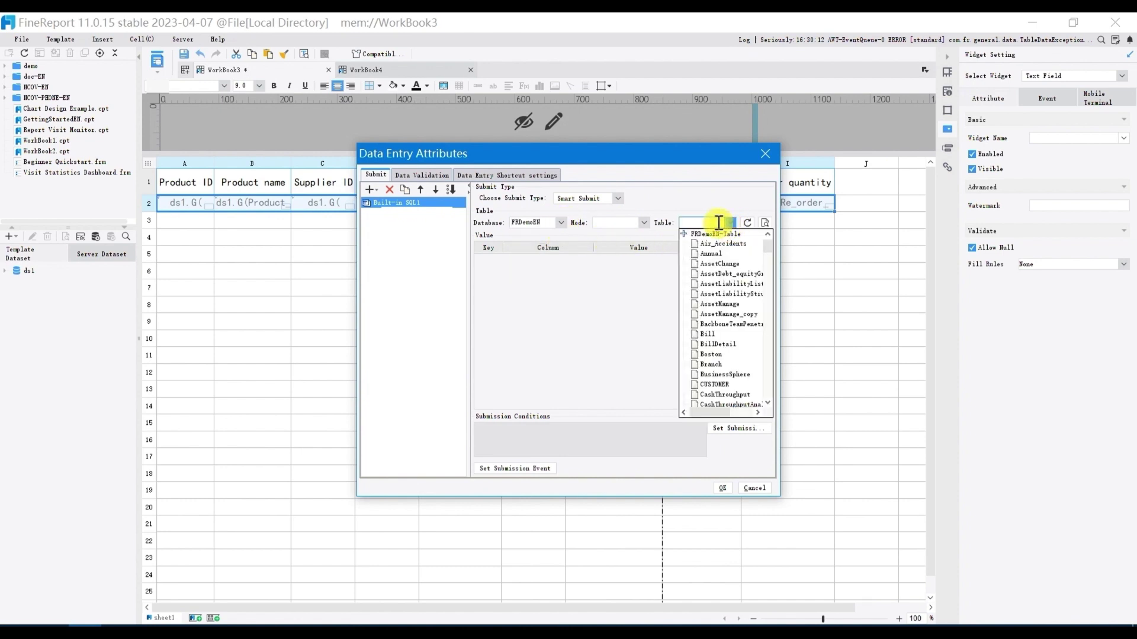
type("SP")
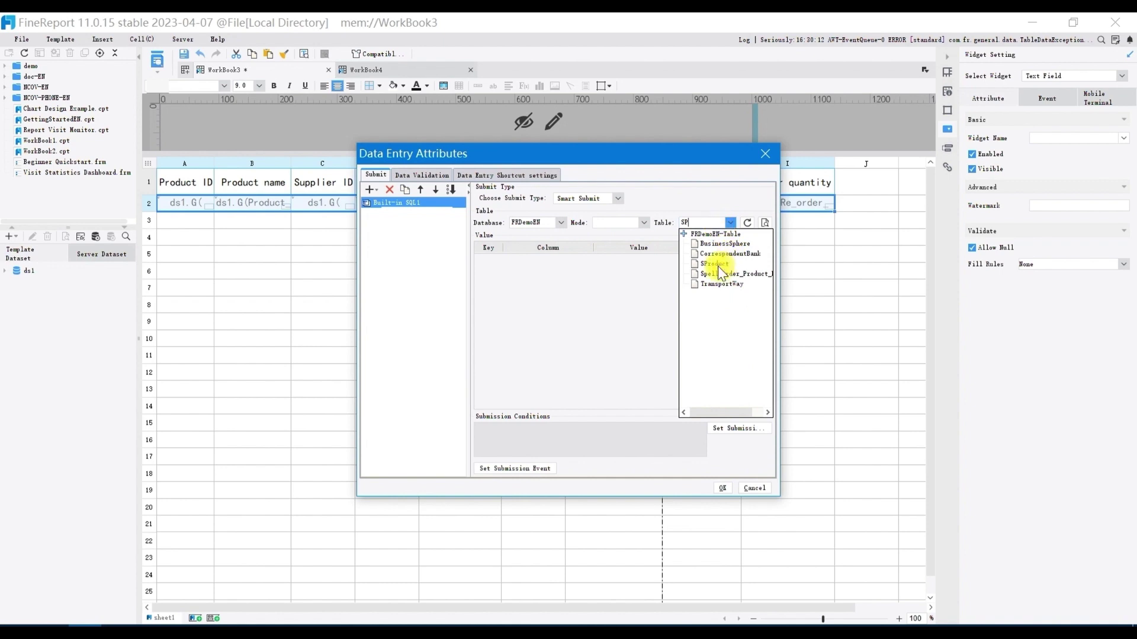
left_click(717, 264)
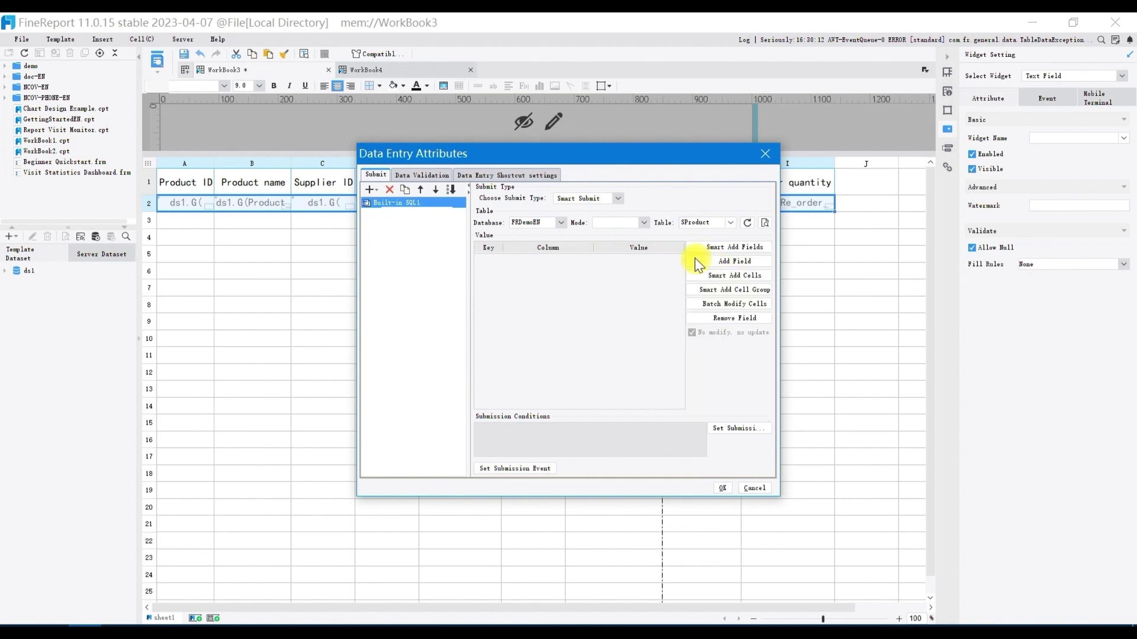
Smart-add all SProduct fields except Abort to the submission
left_click(705, 249)
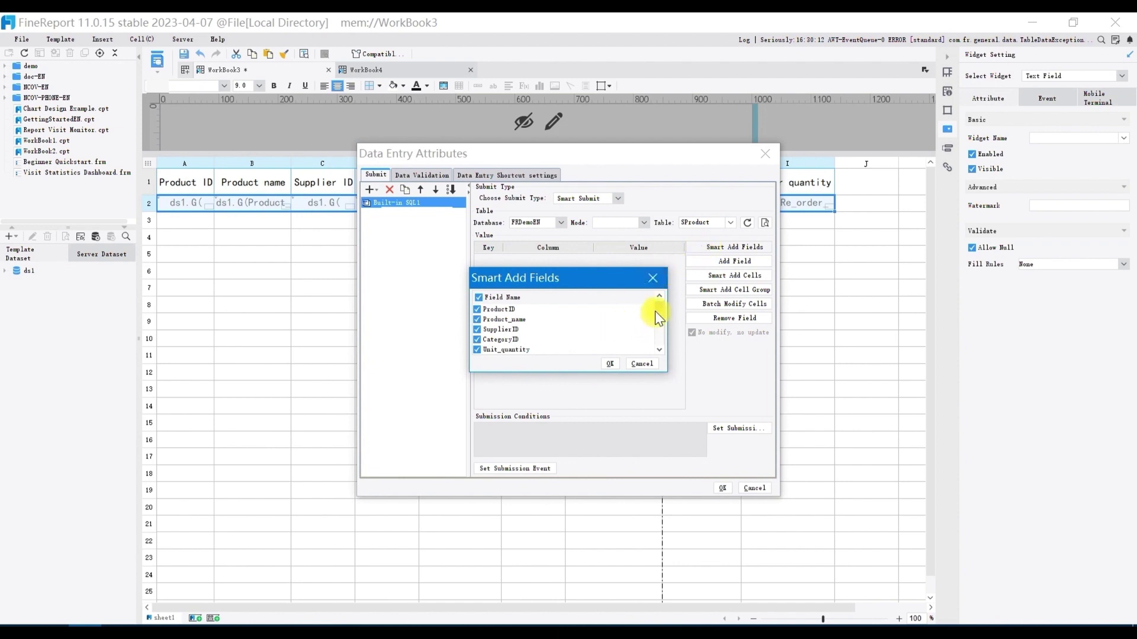
left_click_drag(655, 311, 658, 340)
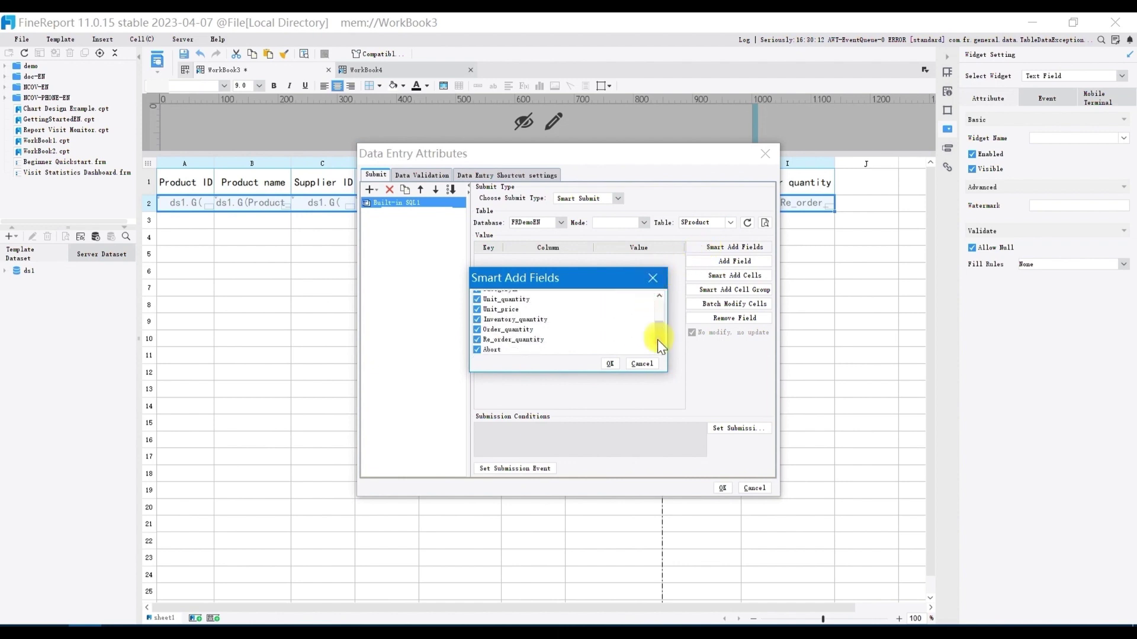
left_click(478, 349)
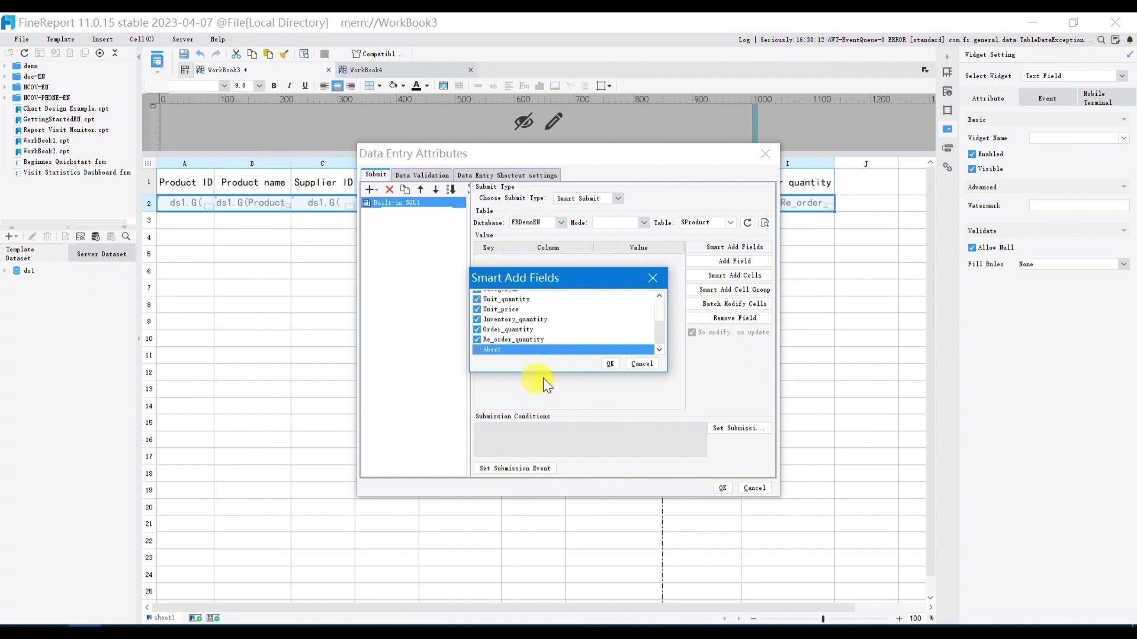
left_click(609, 364)
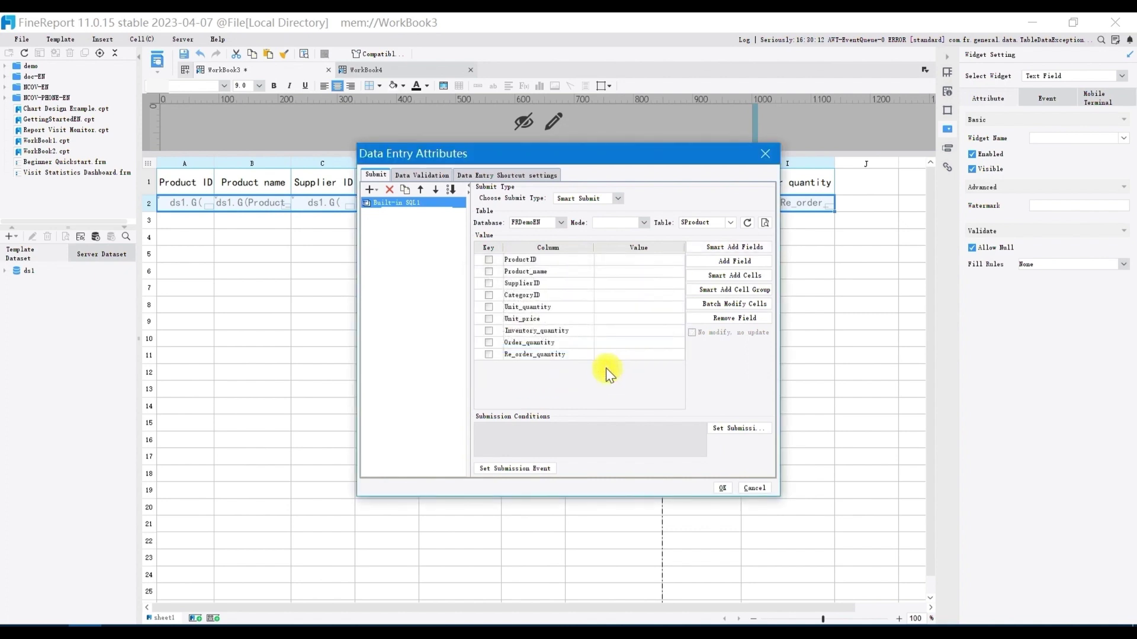
Map the submission columns ProductID through Re_order_quantity to cells A2 through I2 in order, and mark ProductID as the key
left_click(719, 282)
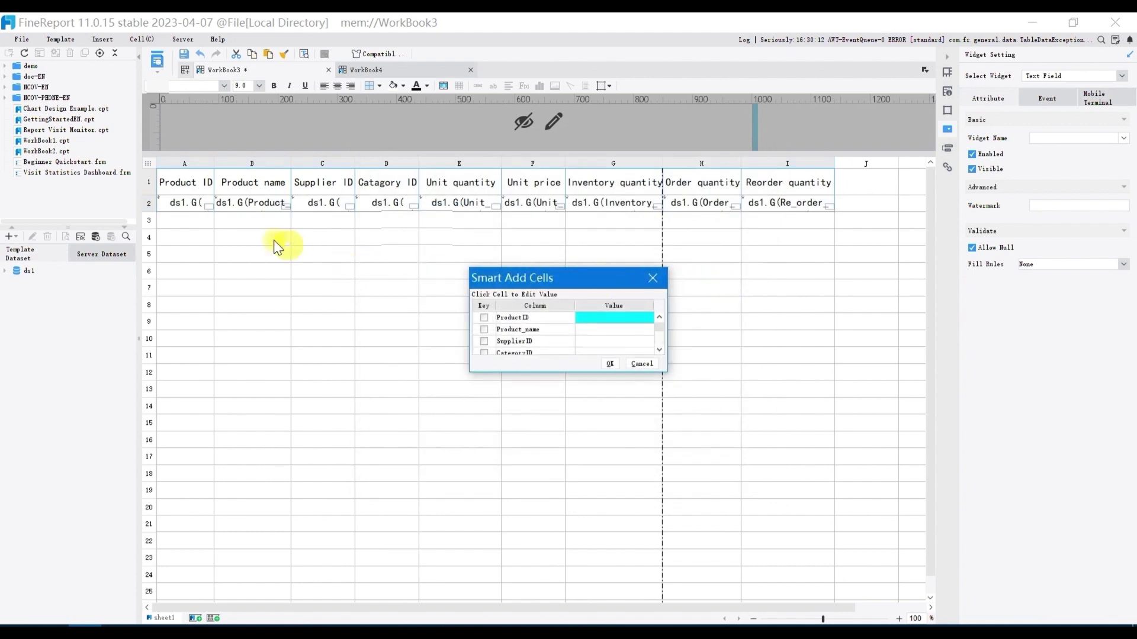
left_click(174, 203)
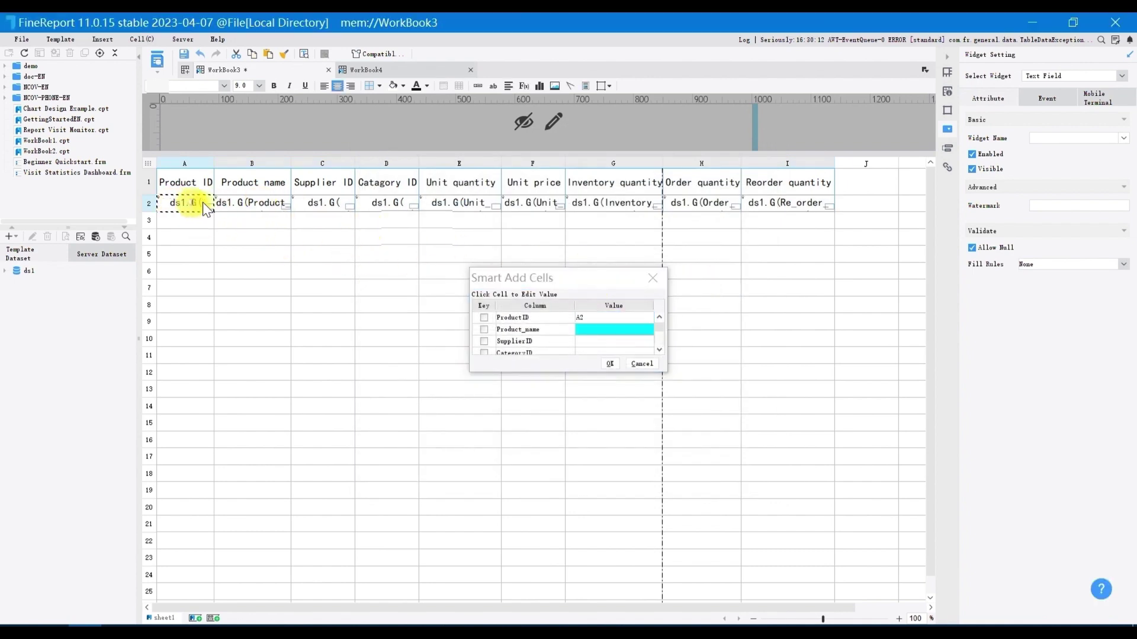
left_click(240, 205)
left_click(314, 203)
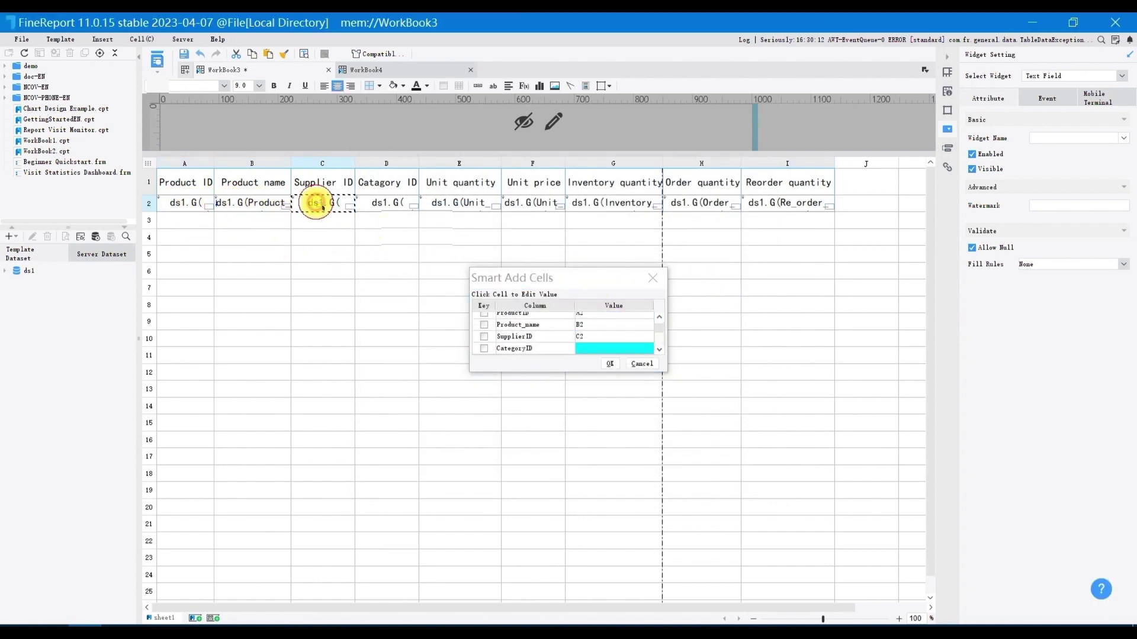
left_click(391, 208)
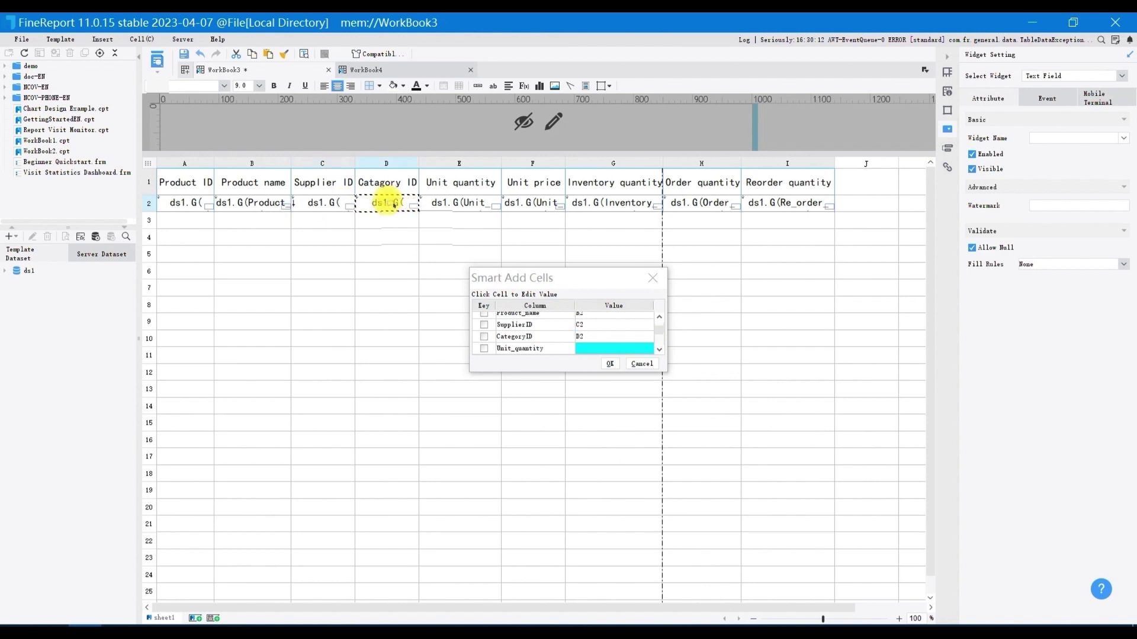
left_click(439, 204)
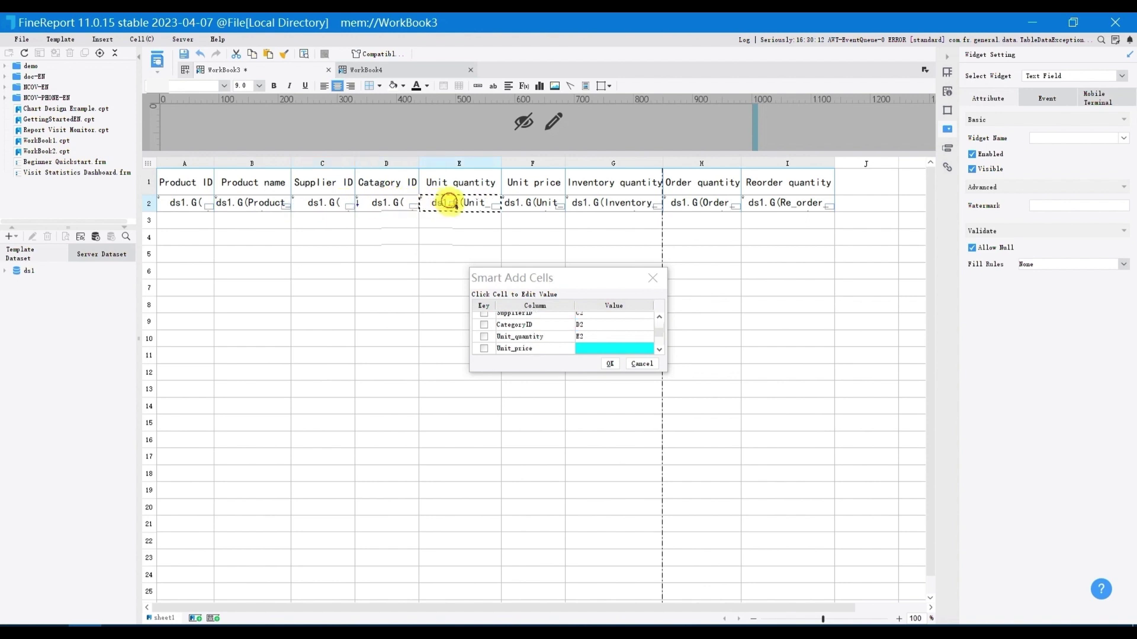
left_click(530, 207)
left_click(580, 204)
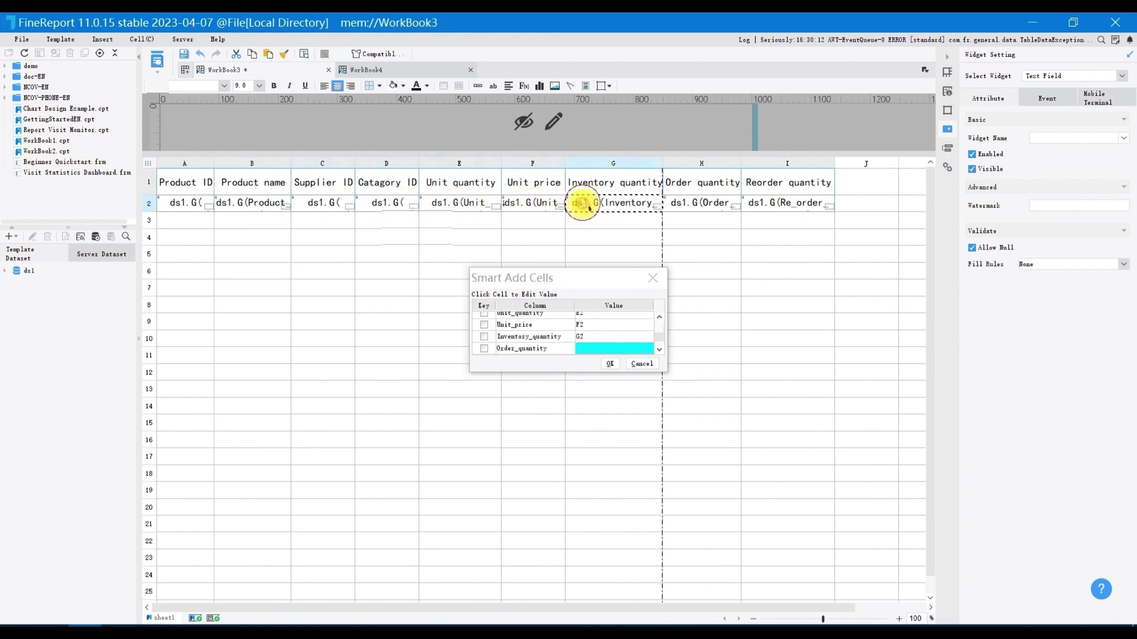
left_click(680, 204)
left_click(776, 204)
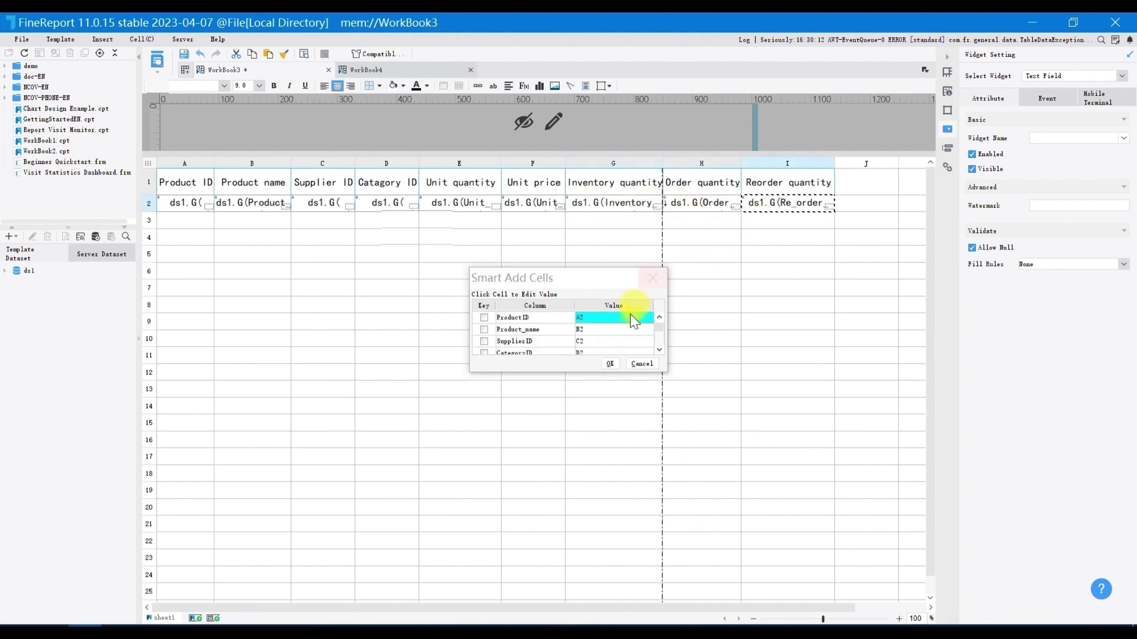
left_click(611, 363)
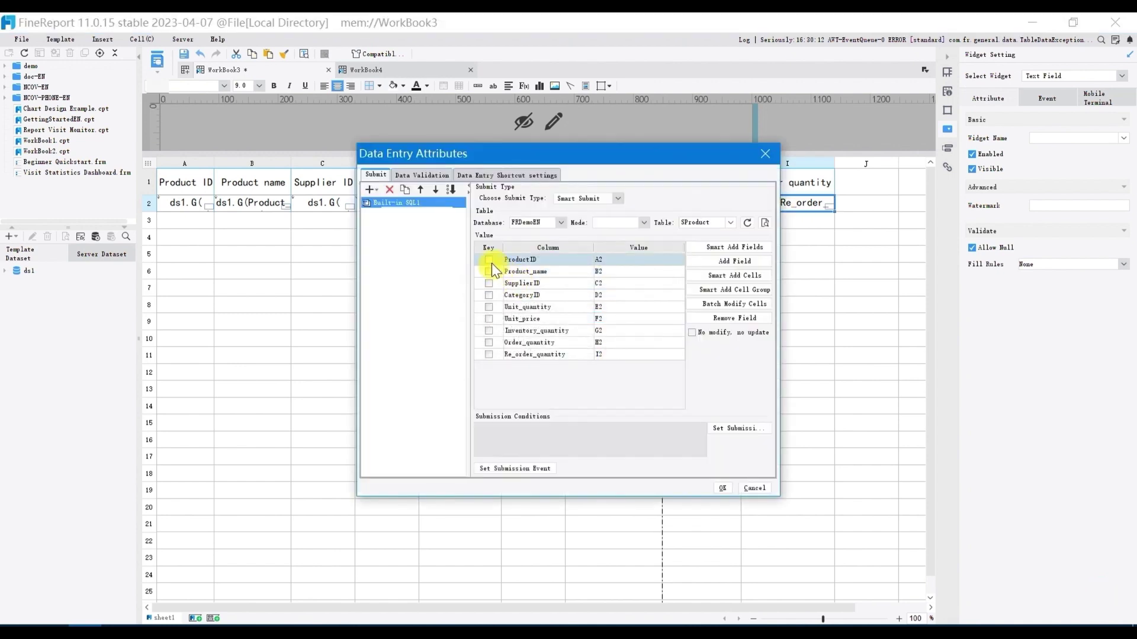
left_click(488, 259)
left_click(717, 488)
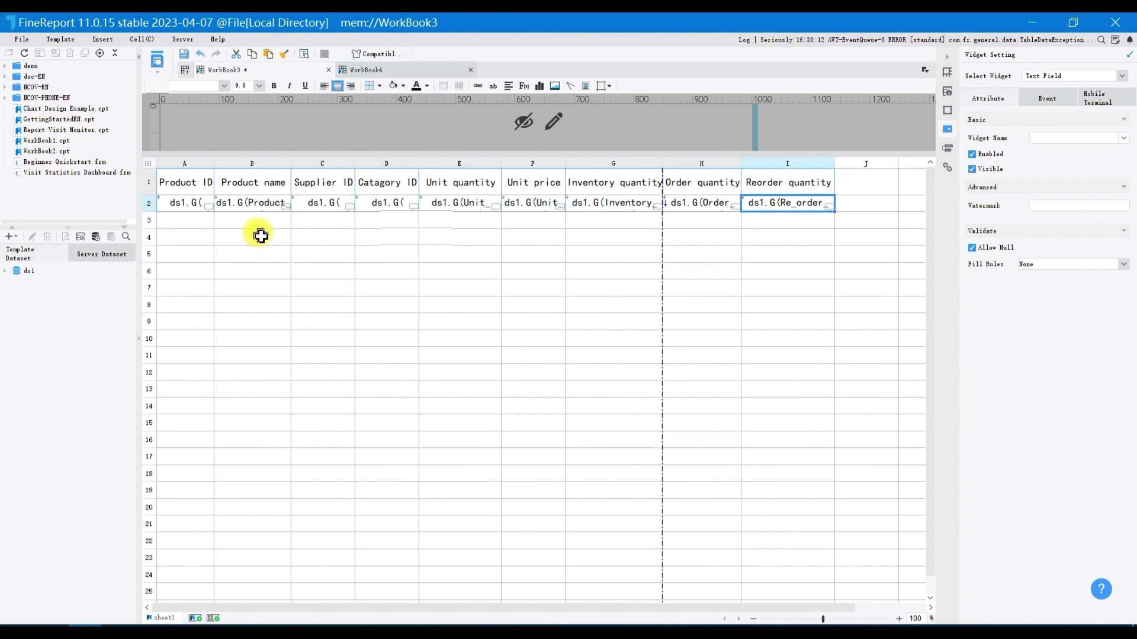
Set the template's data entry web attributes individually for the template and give the row being edited a green background
left_click(60, 40)
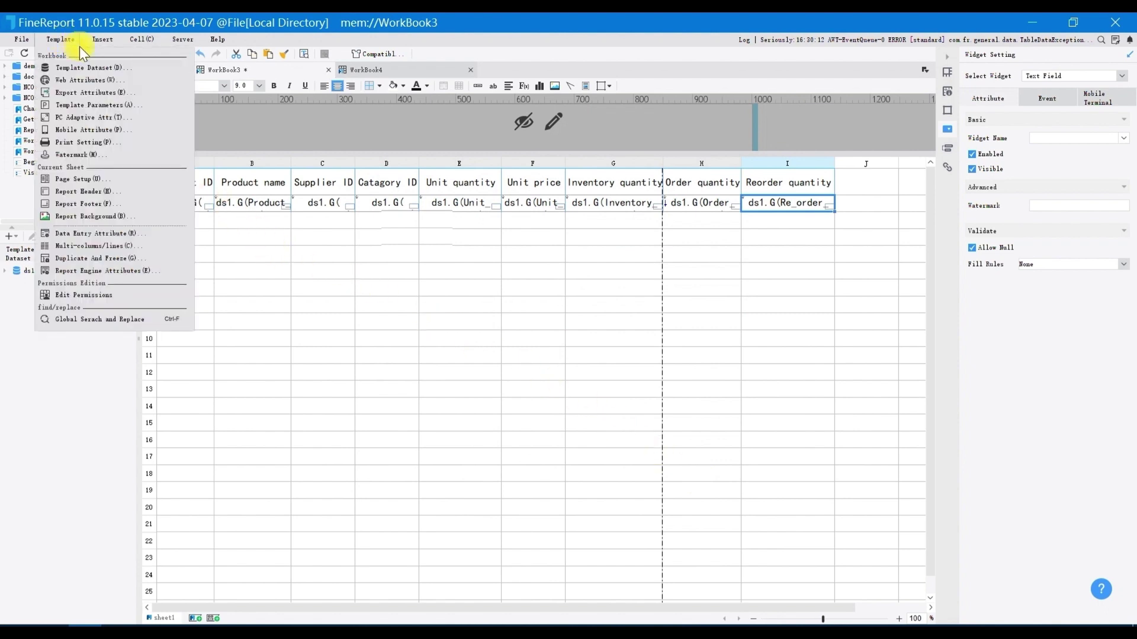
left_click(100, 79)
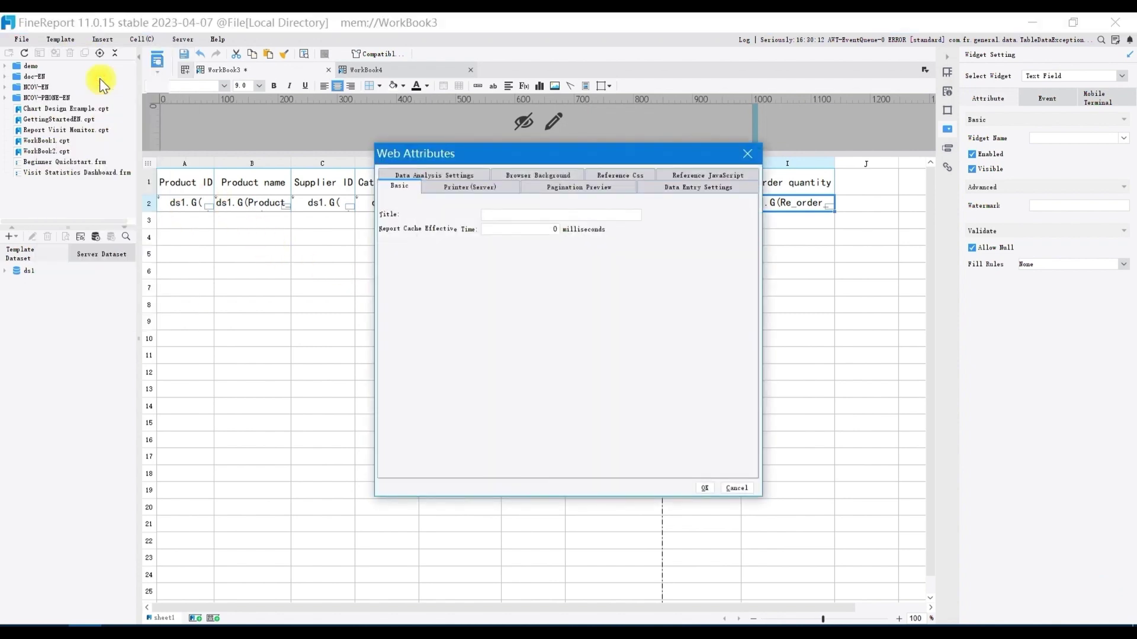
left_click(694, 187)
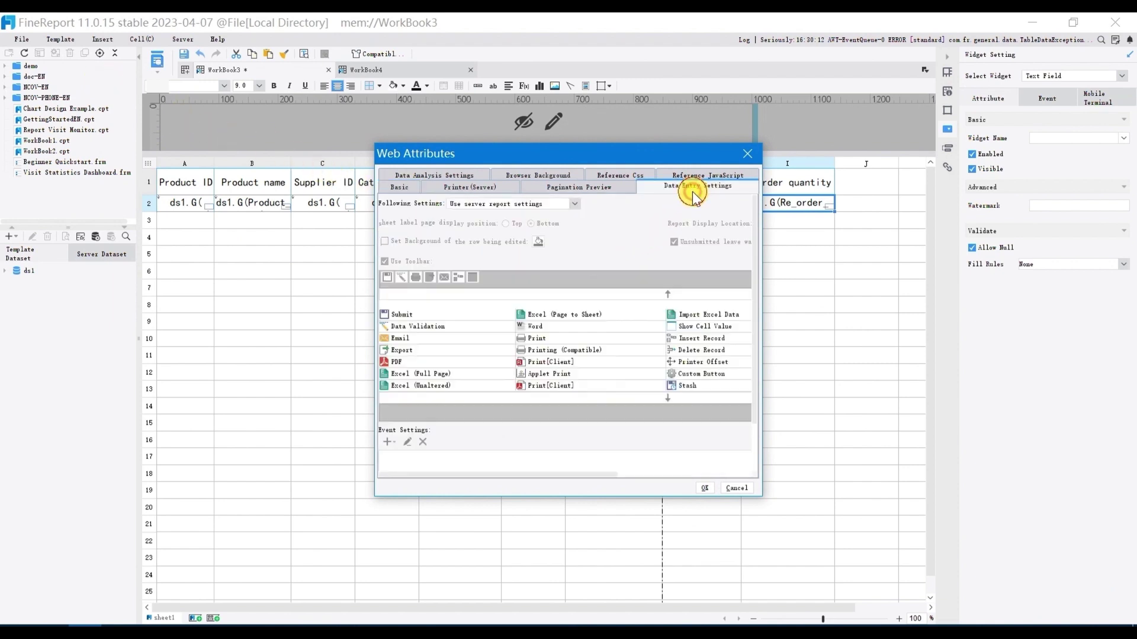
left_click(576, 203)
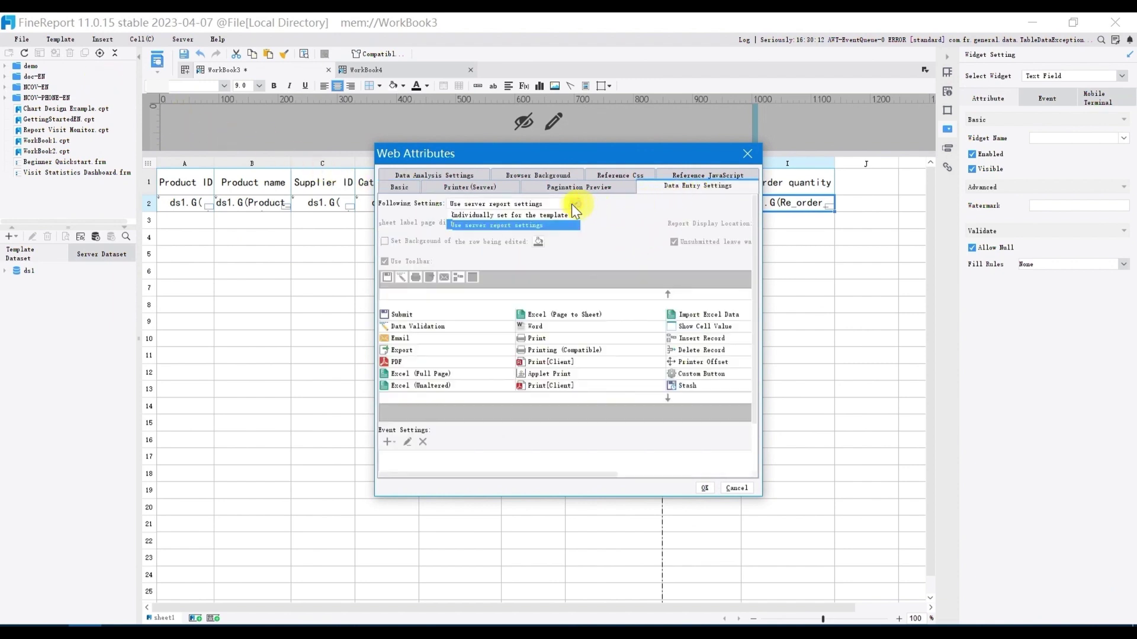
left_click(547, 216)
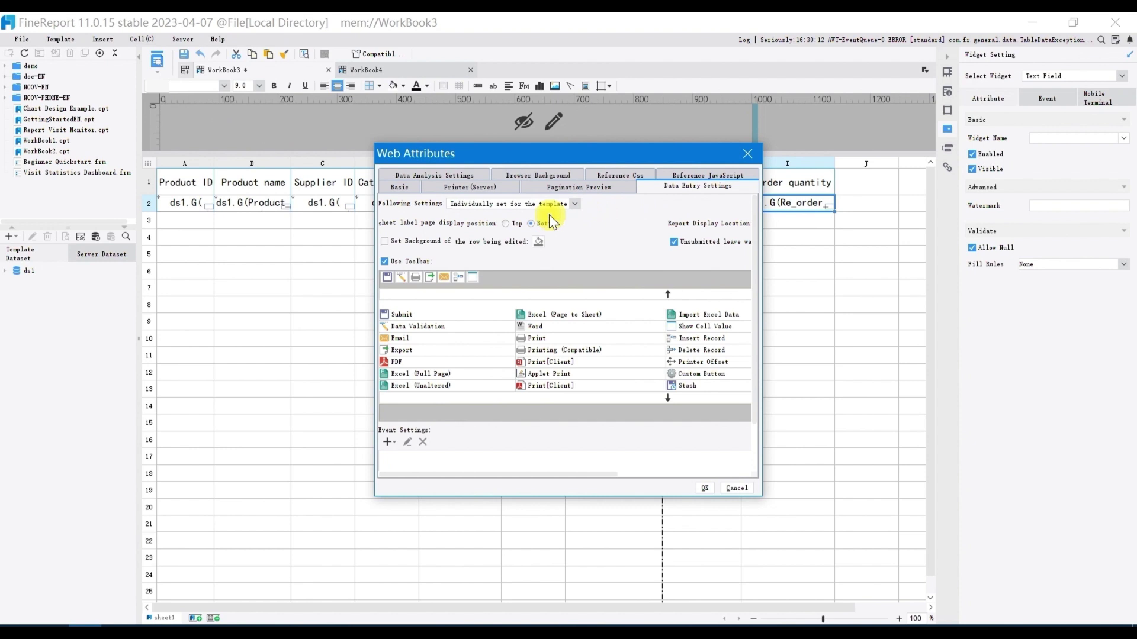
left_click(385, 241)
left_click(538, 242)
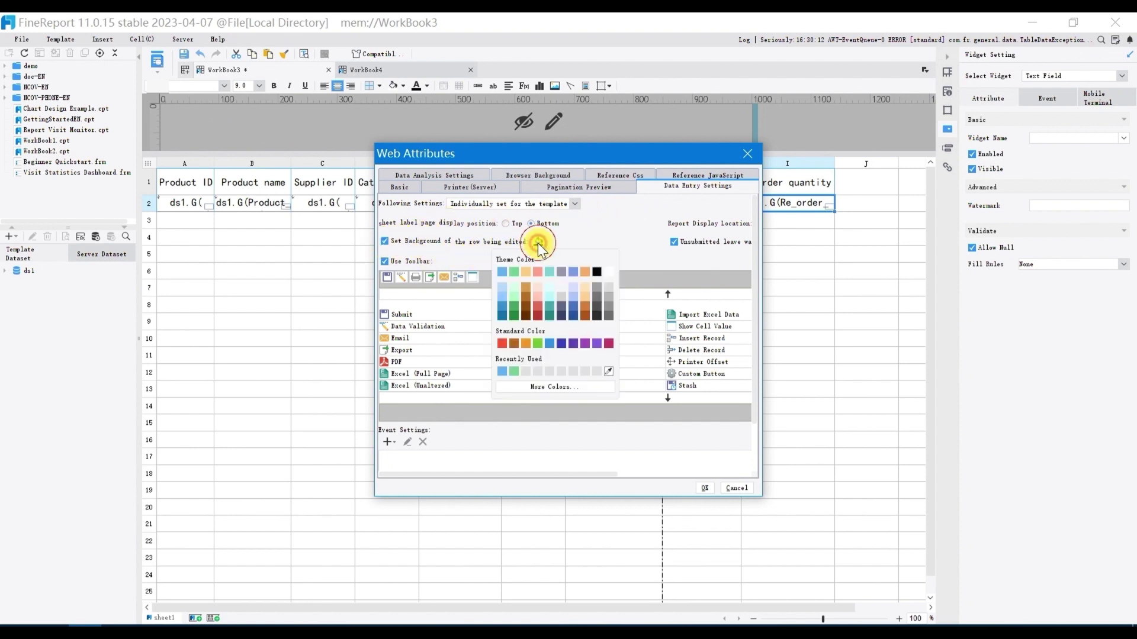
left_click(514, 273)
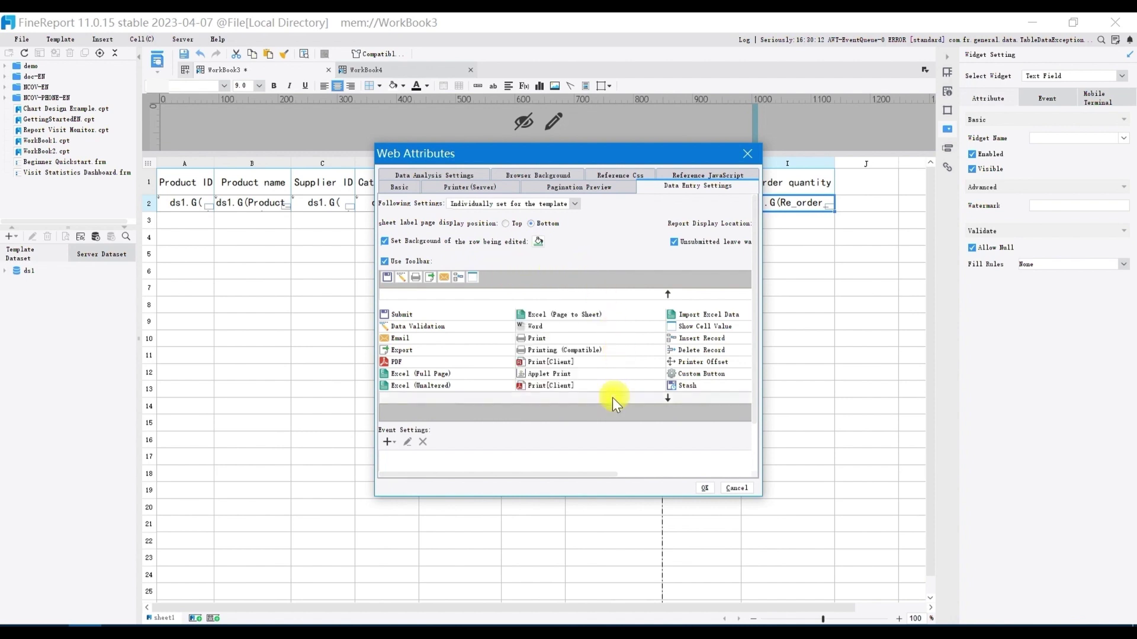
Clear the data entry top toolbar and add only Submit, Data Validation, Insert Record and Delete Record to it
left_click_drag(585, 475, 727, 456)
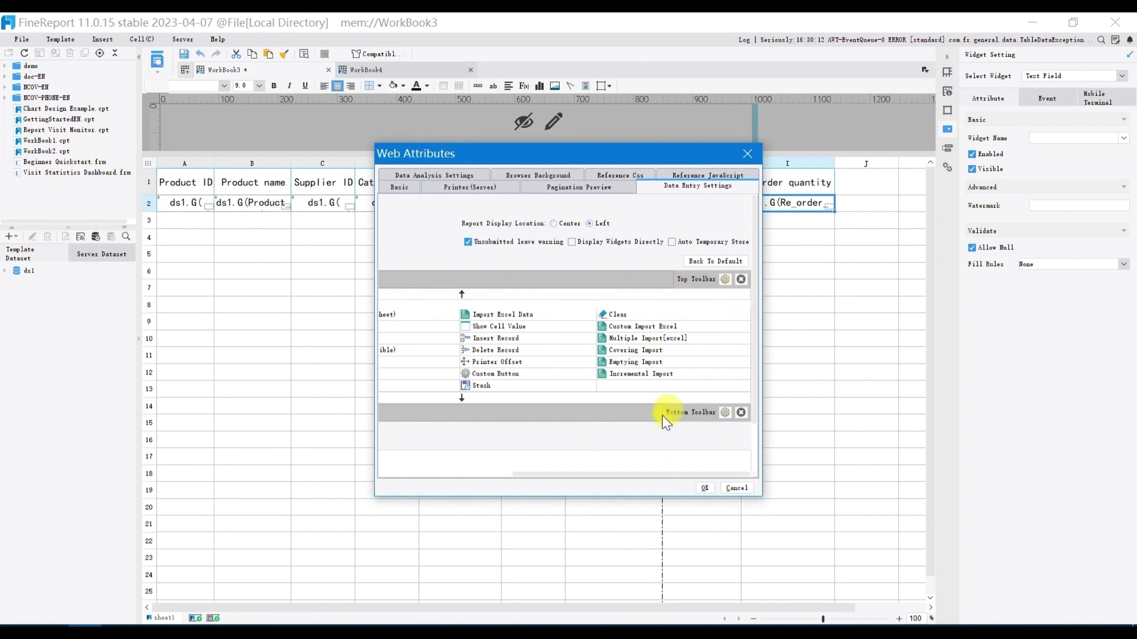
left_click_drag(620, 471, 457, 464)
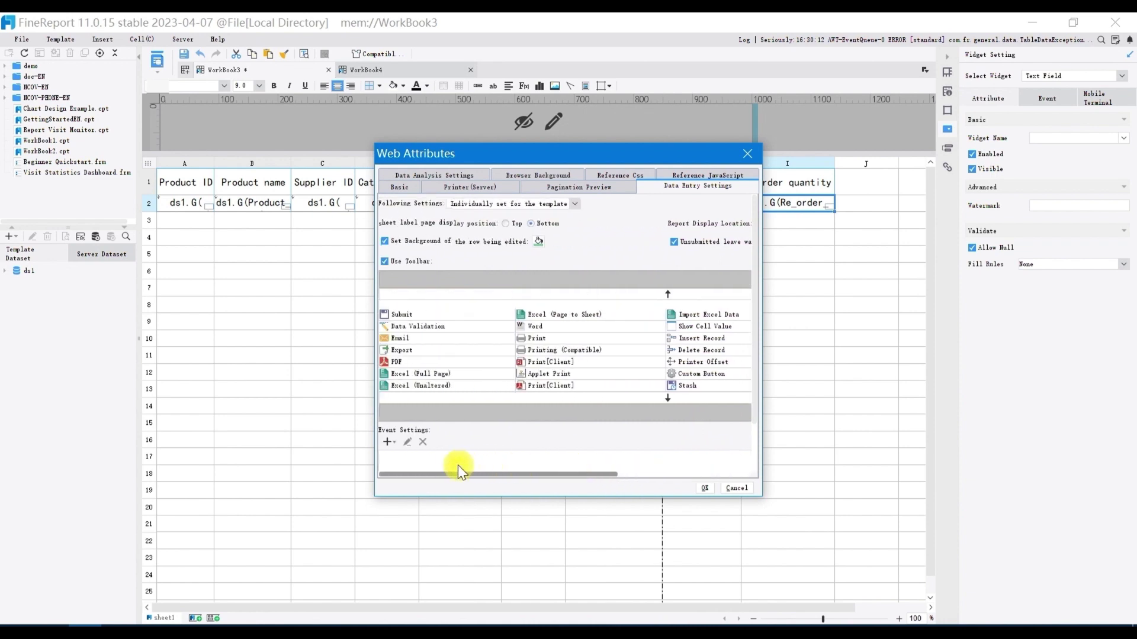
double_click(406, 313)
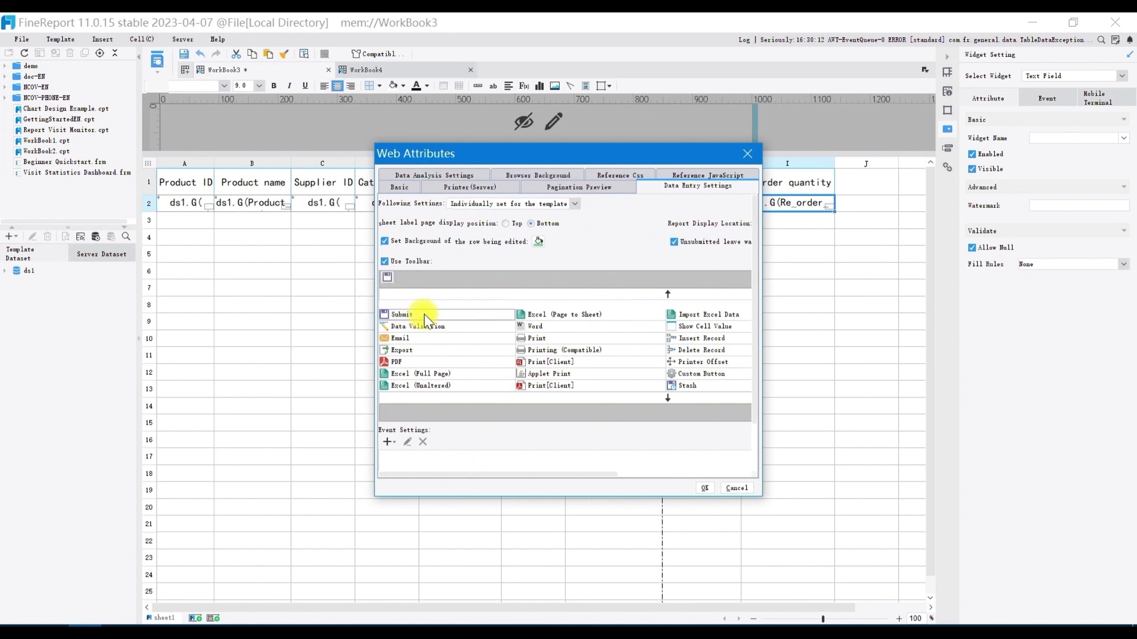
double_click(453, 328)
left_click_drag(426, 474, 501, 475)
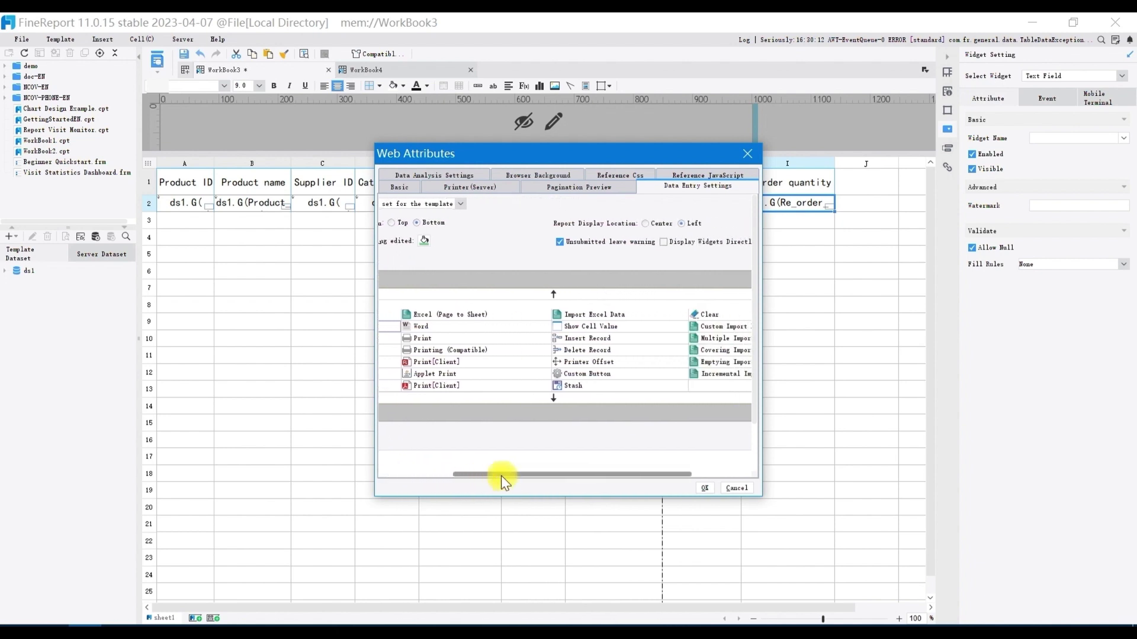
left_click(566, 339)
left_click(574, 350)
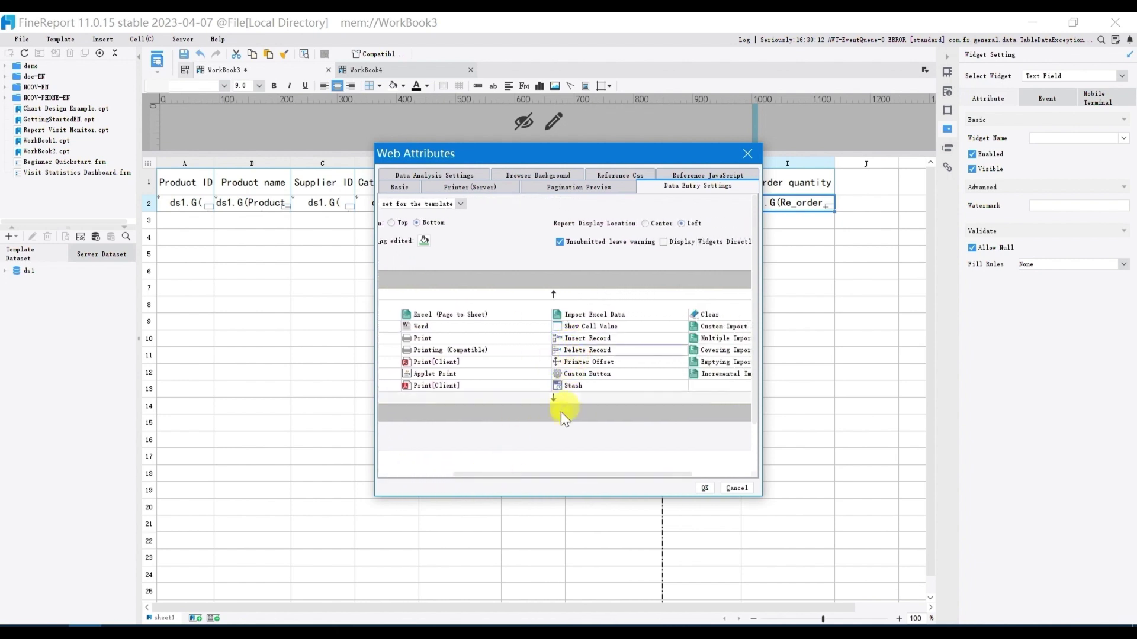
left_click_drag(538, 475, 448, 469)
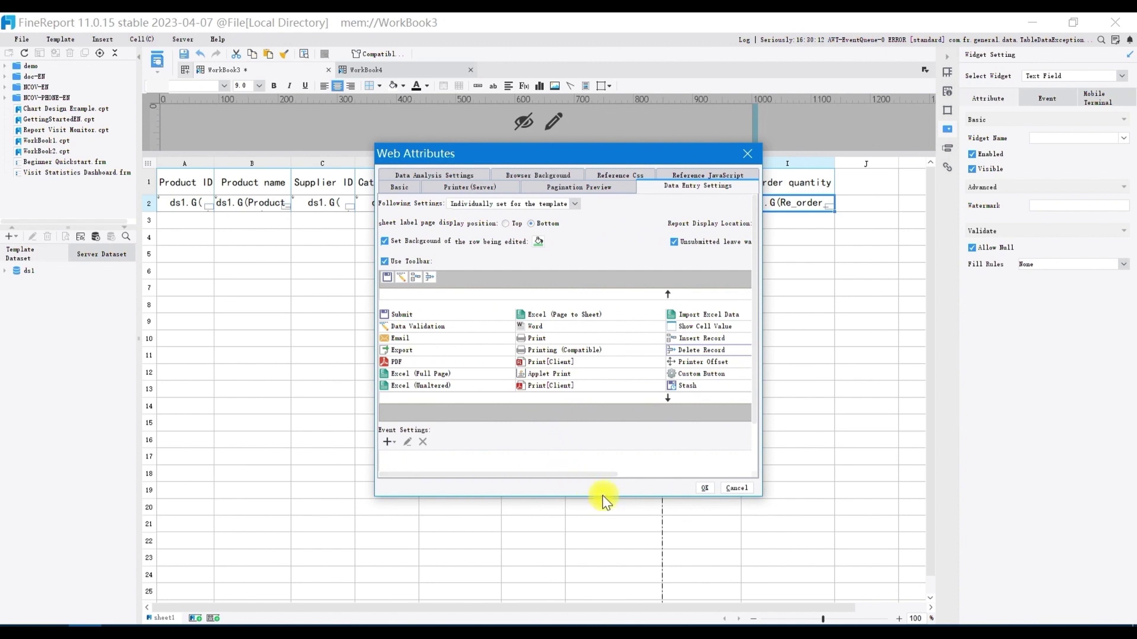
left_click(703, 489)
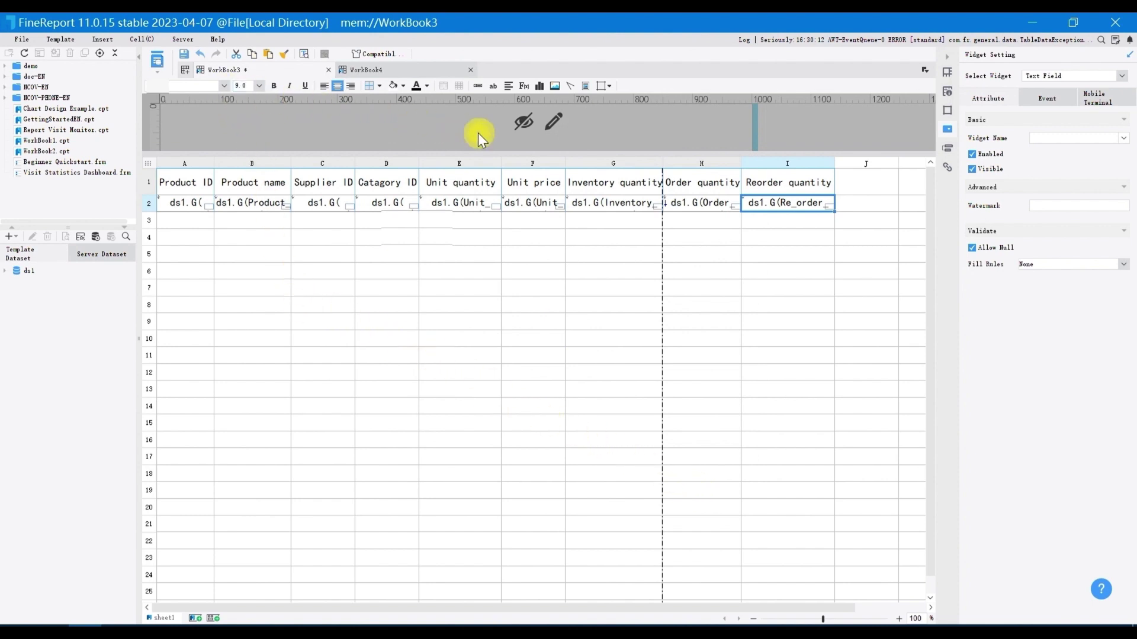
Save the template as Data Entry Example.cpt in the reportlets folder
left_click(185, 51)
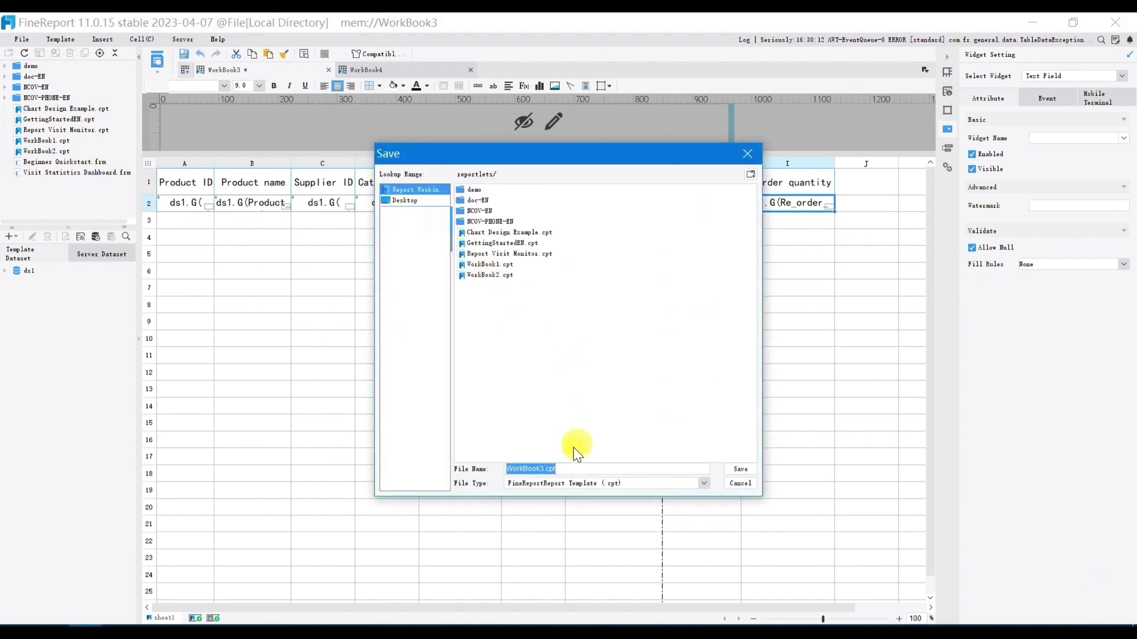
key("Left")
key("Left")
key("Left")
key("Left")
key("BackSpace")
key("BackSpace")
key("BackSpace")
key("BackSpace")
key("BackSpace")
key("BackSpace")
key("BackSpace")
key("BackSpace")
key("BackSpace")
type("Data Entry Example")
left_click(734, 470)
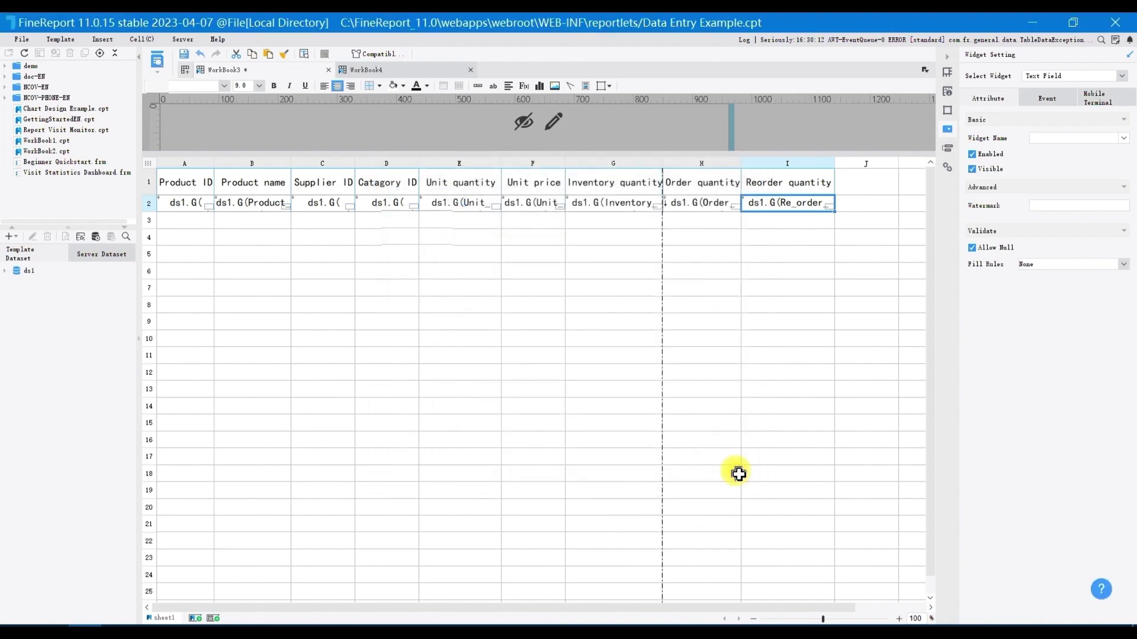
Open the report in Data Entry Preview and select the Monosodium Glutamate record
left_click(159, 75)
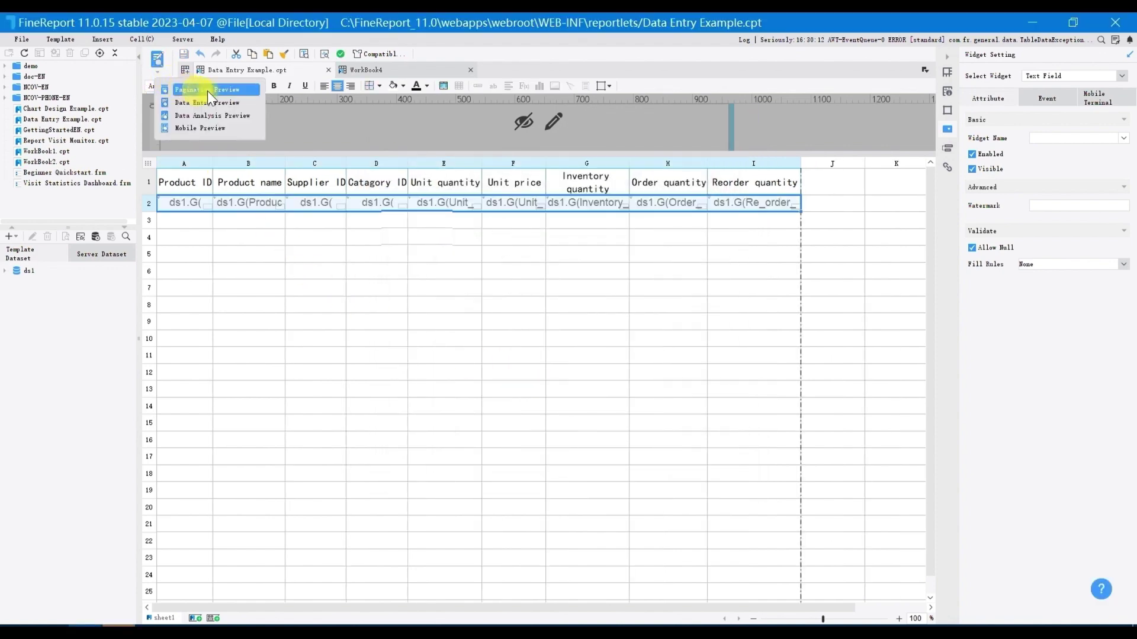
left_click(240, 104)
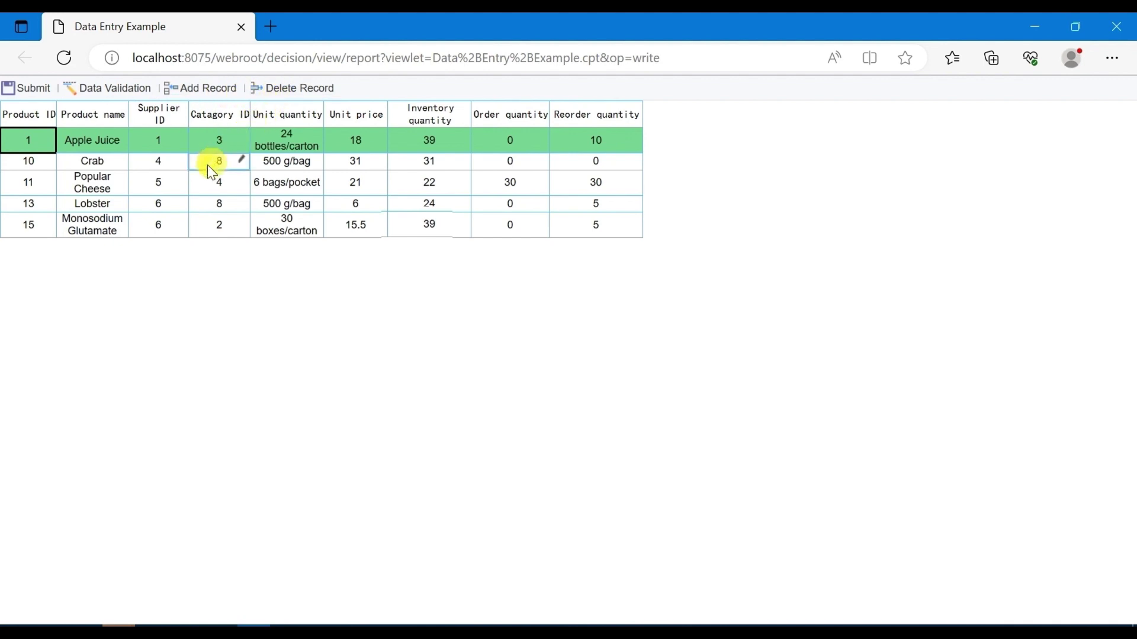
left_click(33, 219)
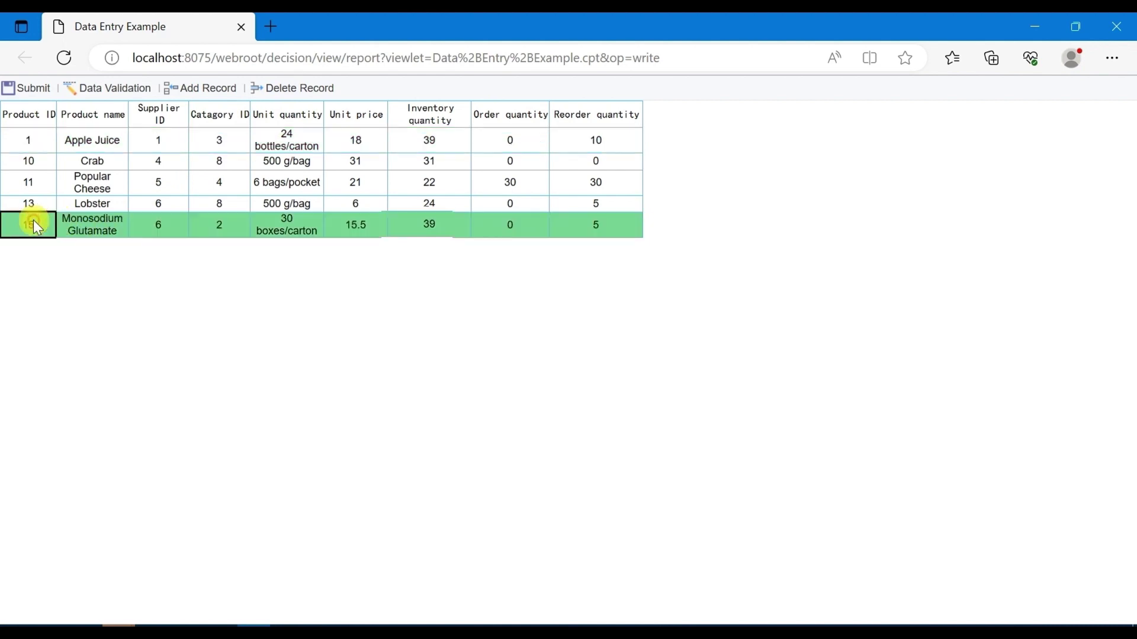
Insert a blank record below the Monosodium Glutamate row and delete the Monosodium Glutamate record
left_click(222, 92)
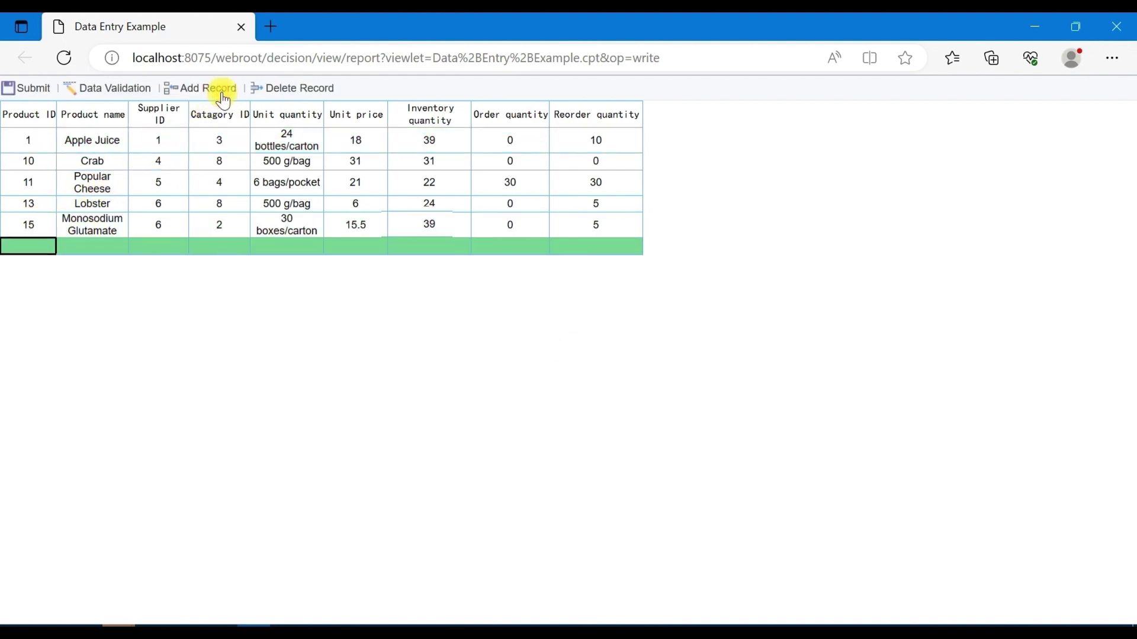
left_click(31, 220)
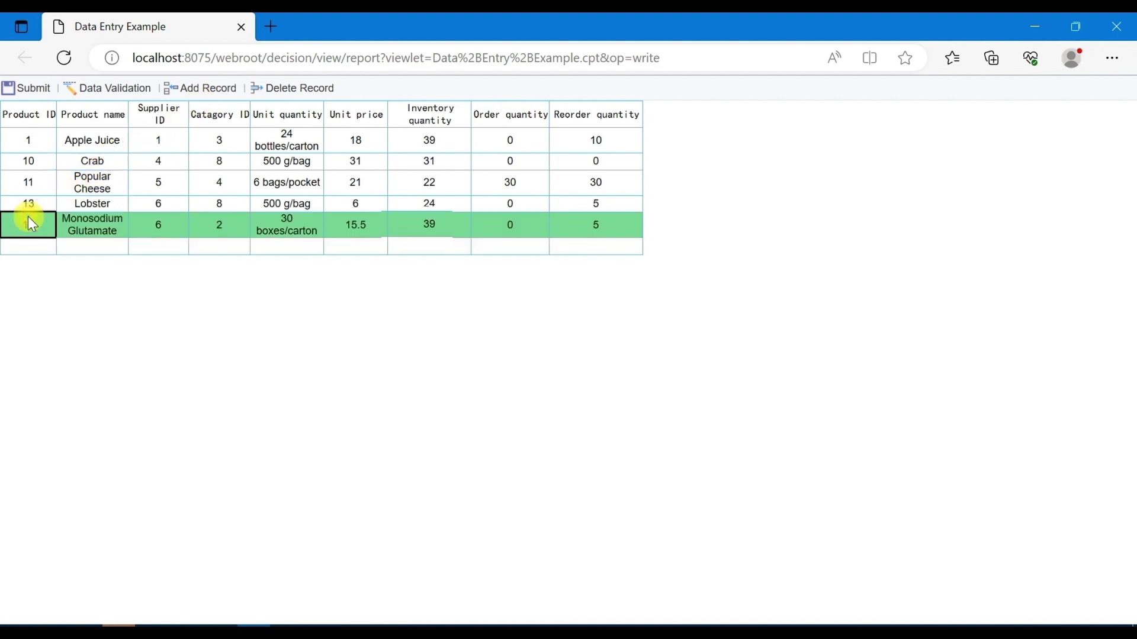
left_click(324, 89)
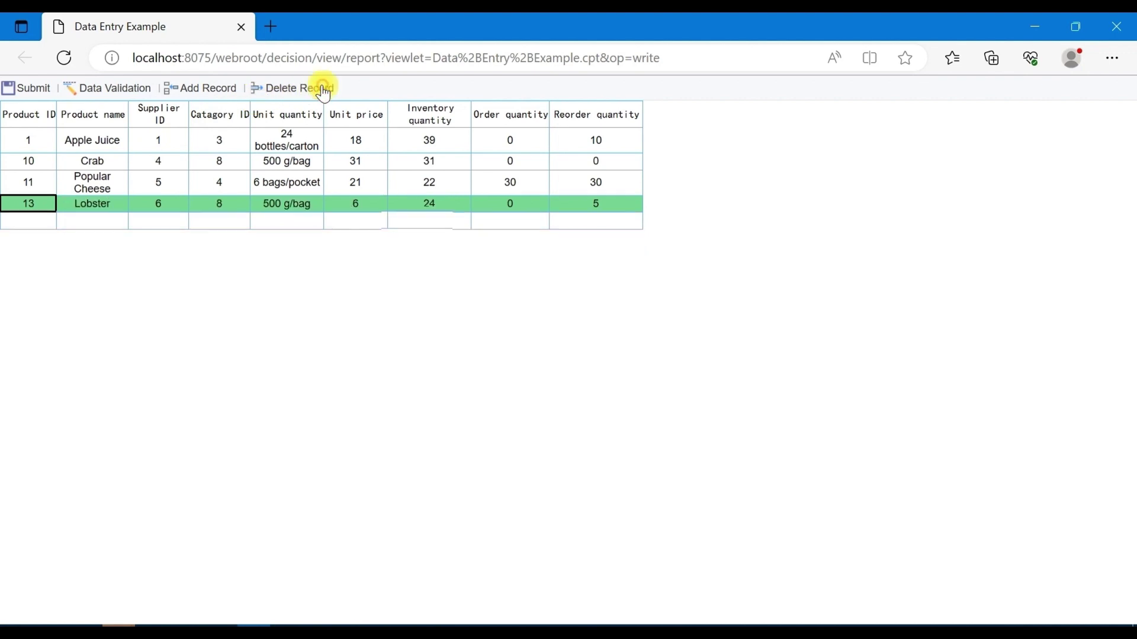
Set the category ID of the Apple Juice record to 6 and submit the data
left_click(228, 145)
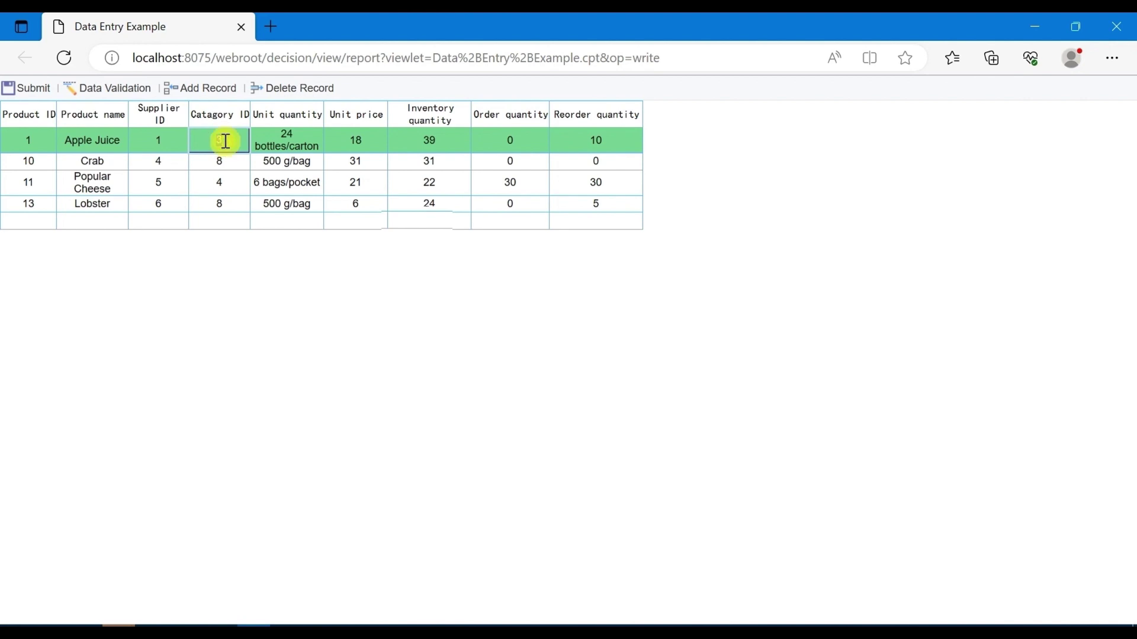
type("6")
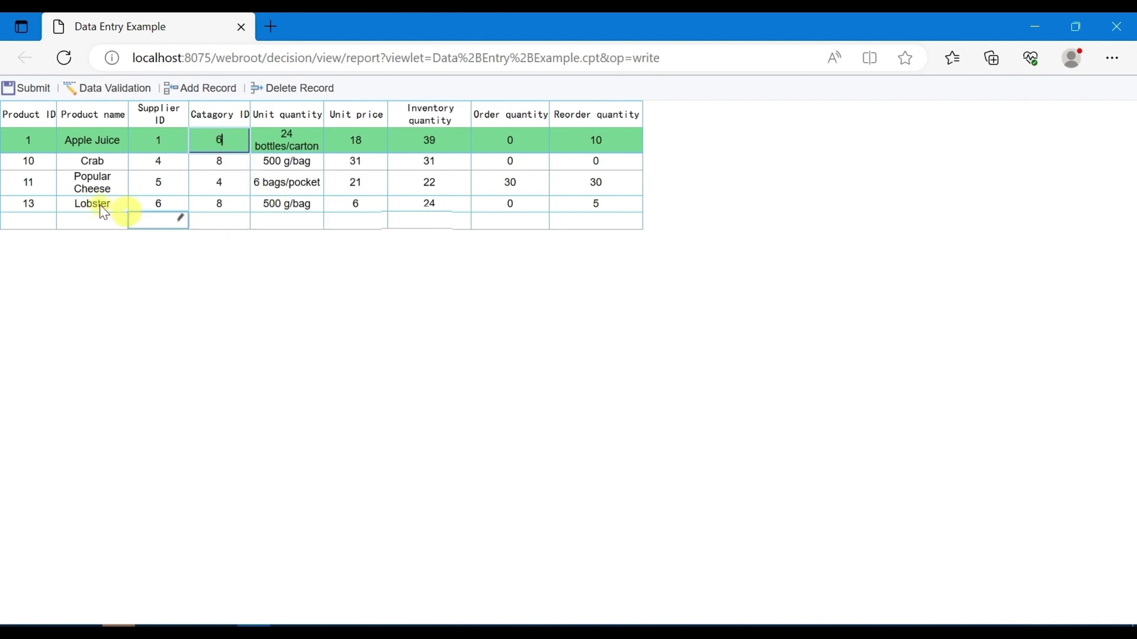
left_click(29, 95)
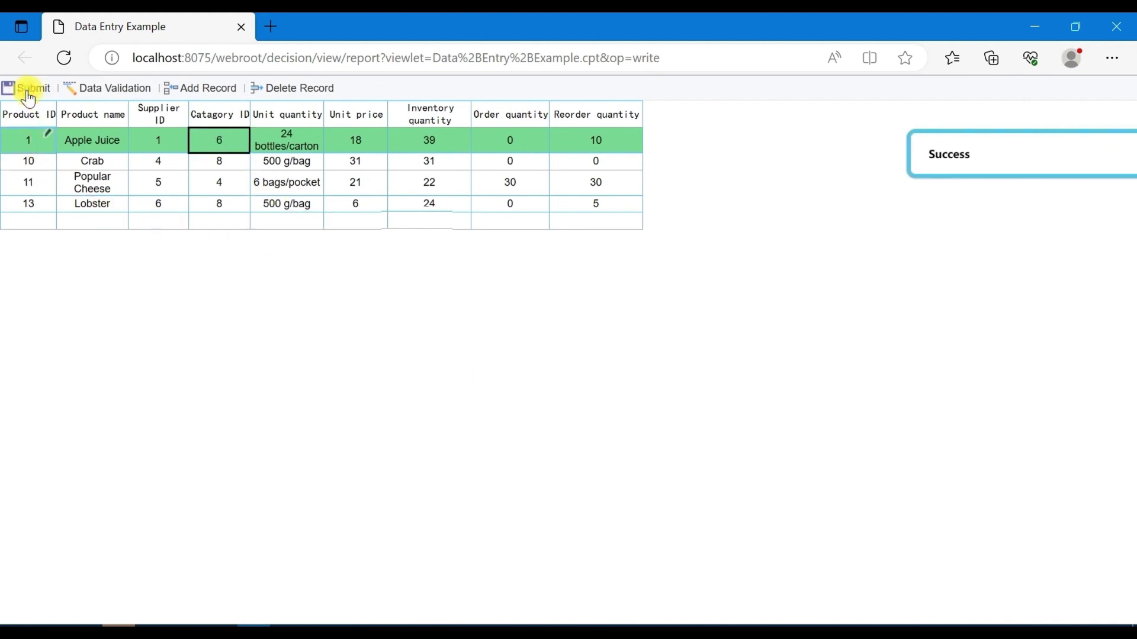
left_click(290, 221)
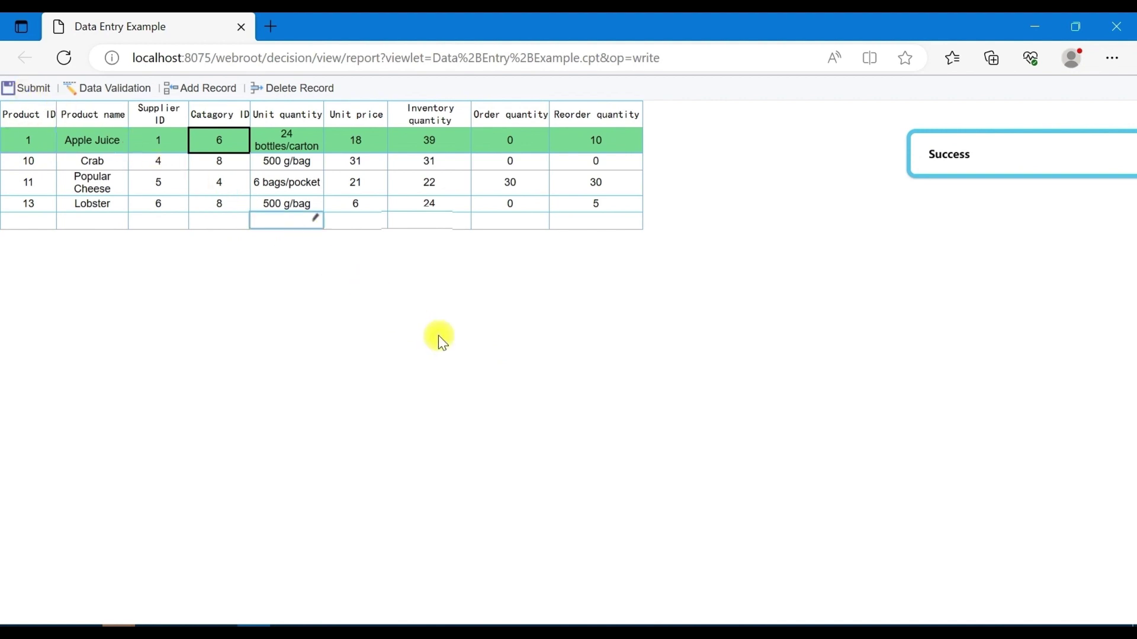